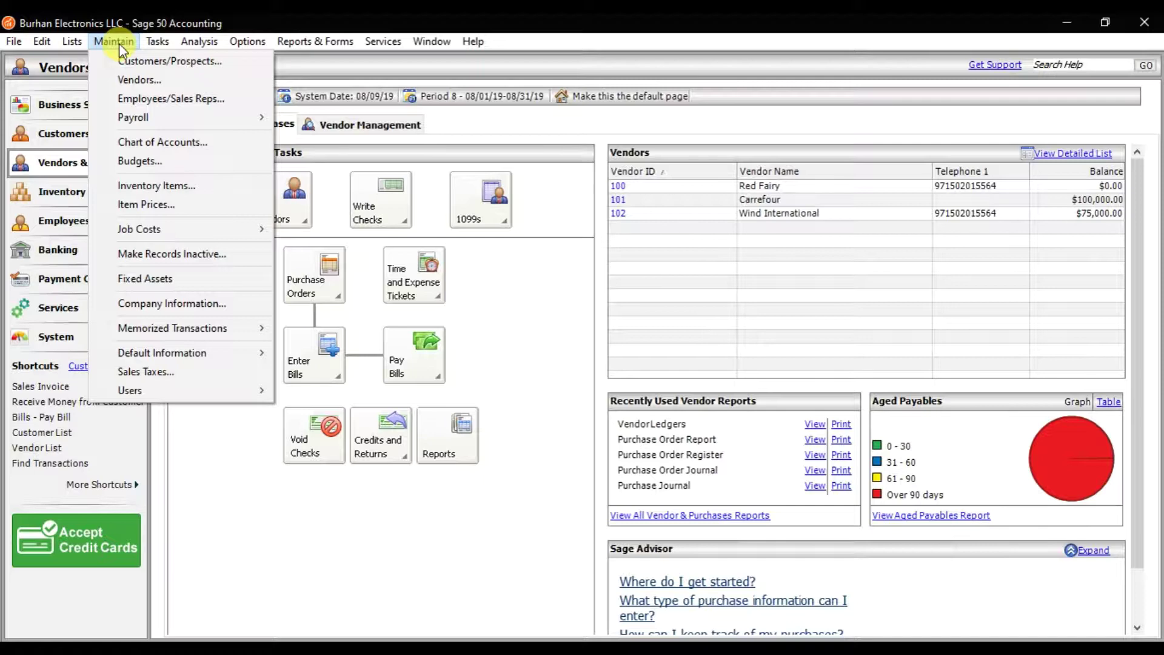
- Start a new vendor record with vendor ID 103 and the name Al Hana Traders
left_click(129, 79)
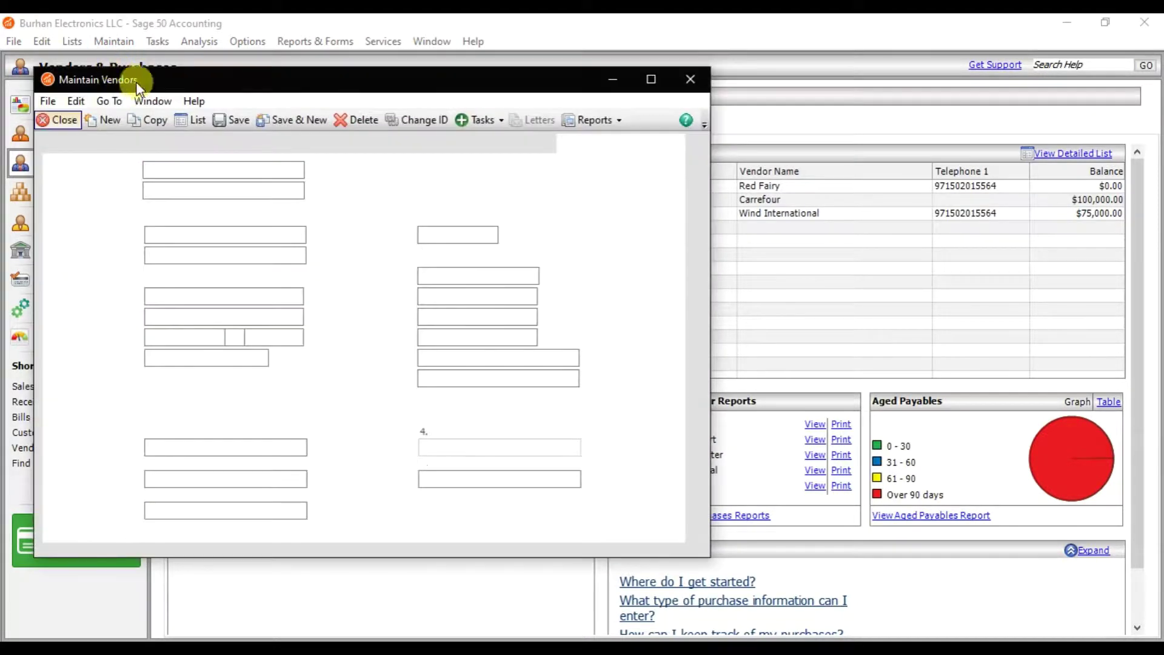
left_click(651, 79)
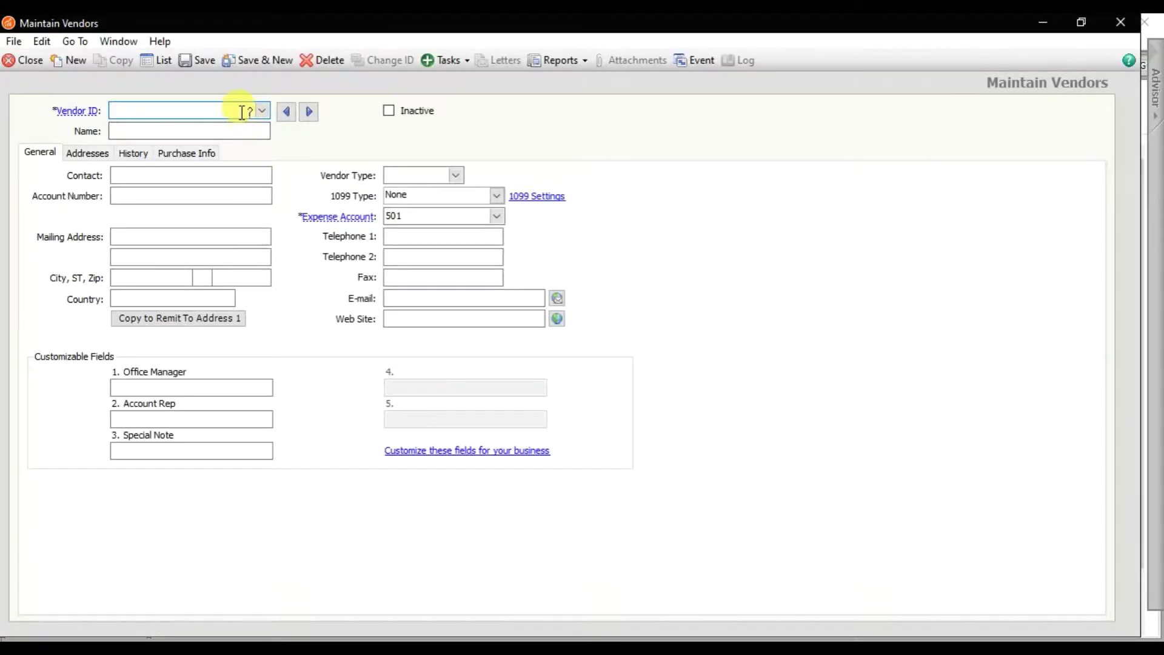
left_click(262, 111)
left_click(262, 111)
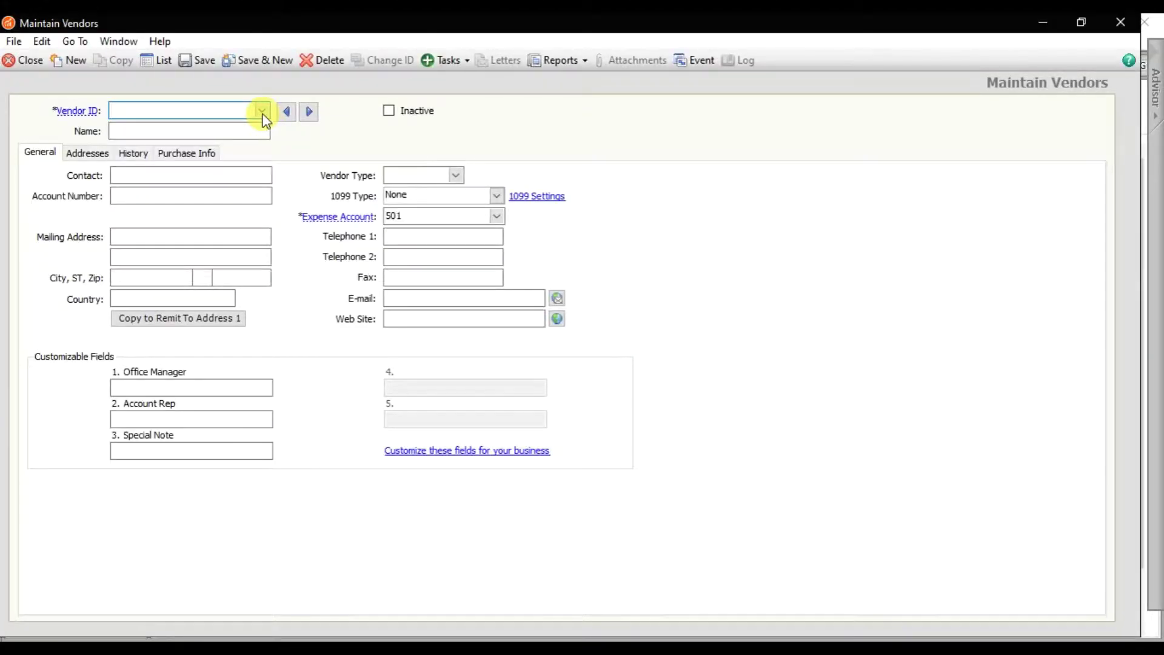
type("103")
key("Tab")
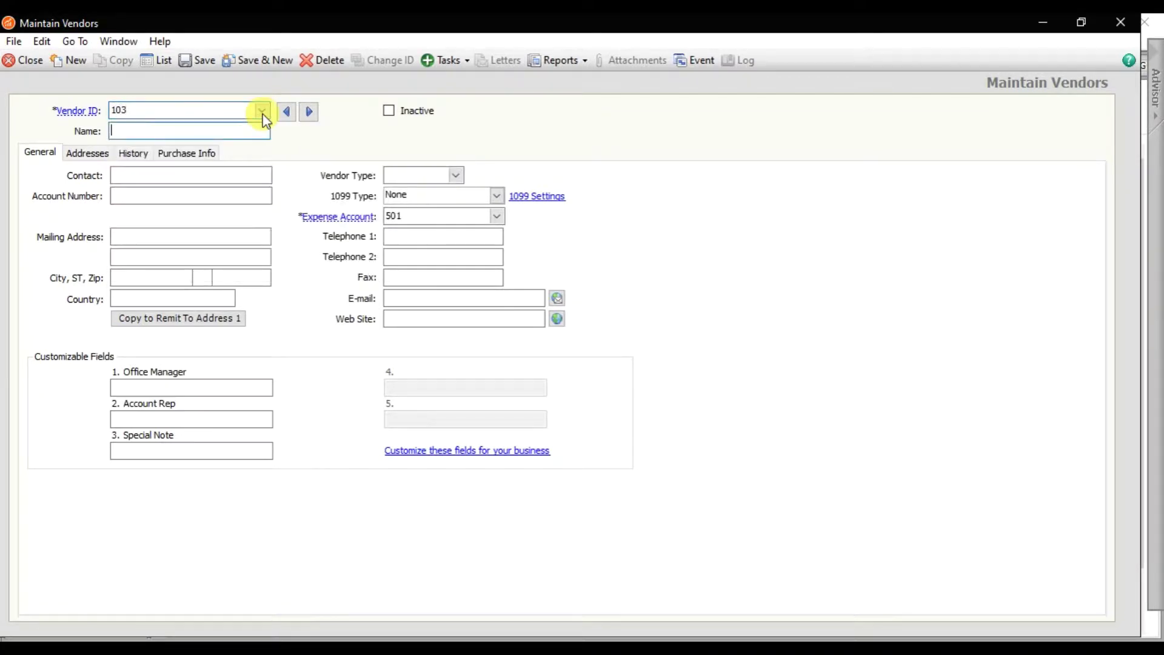
type("Al Hana Traders")
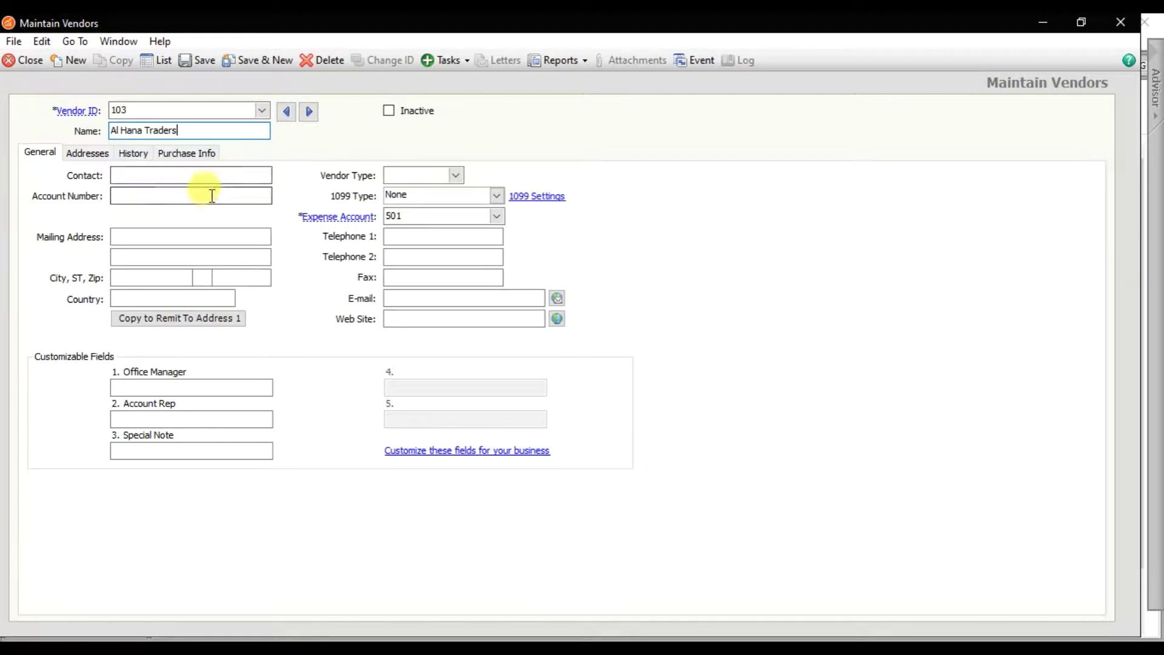
- Enter the contact person's name and the account number for the vendor
left_click(220, 175)
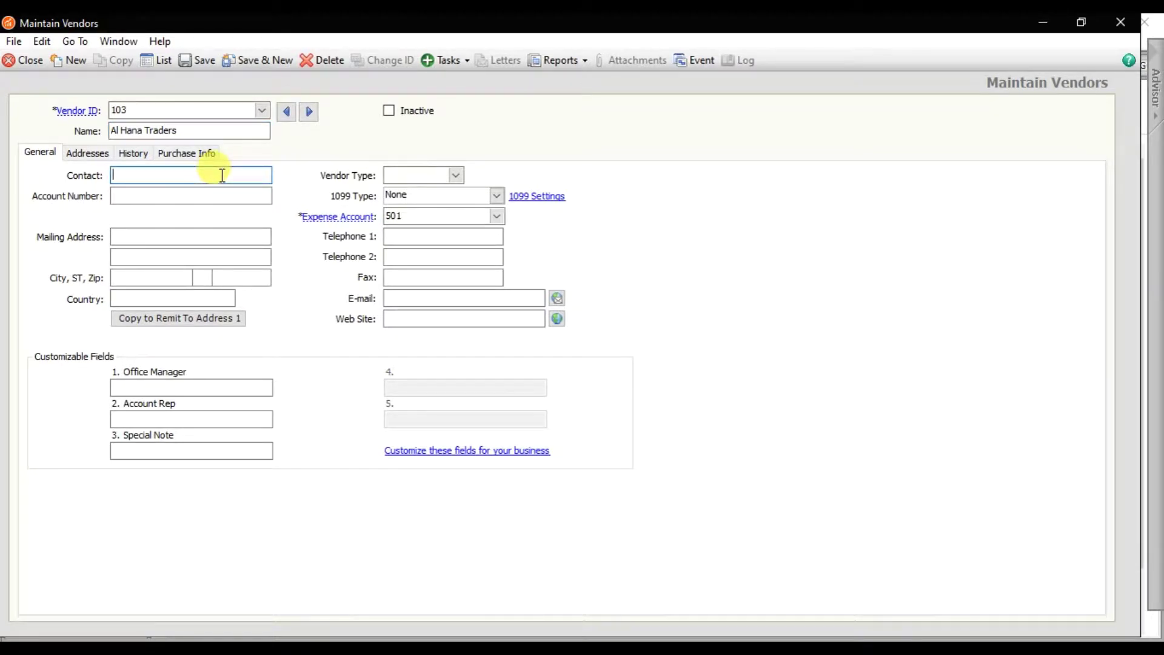
type("Hamid")
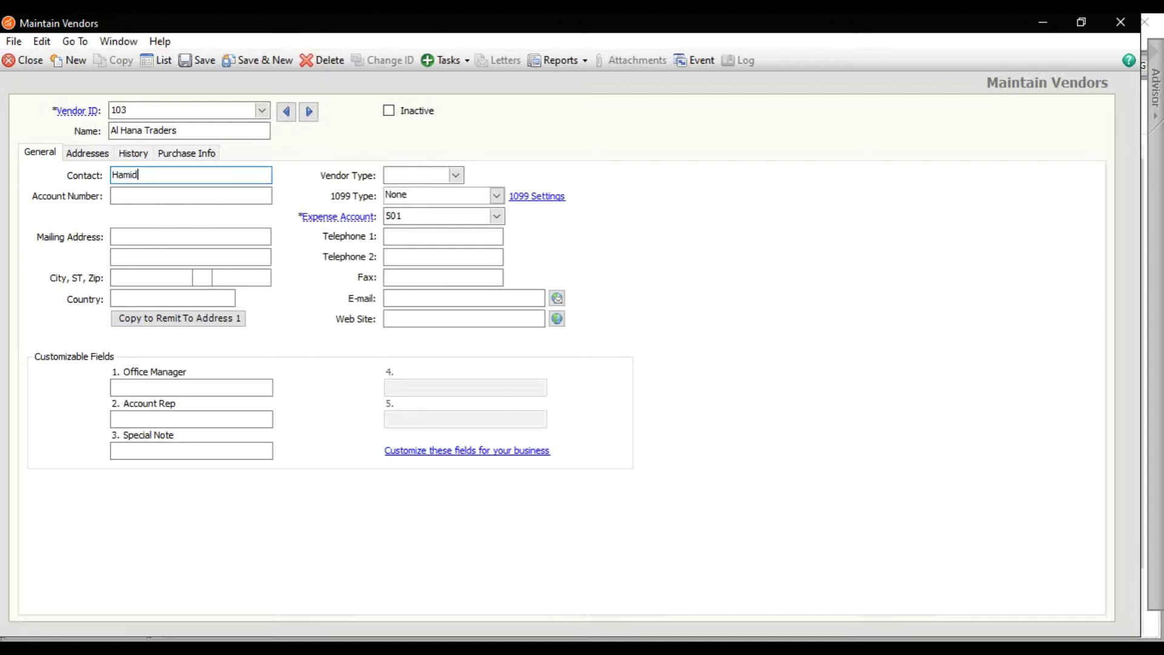
left_click(183, 196)
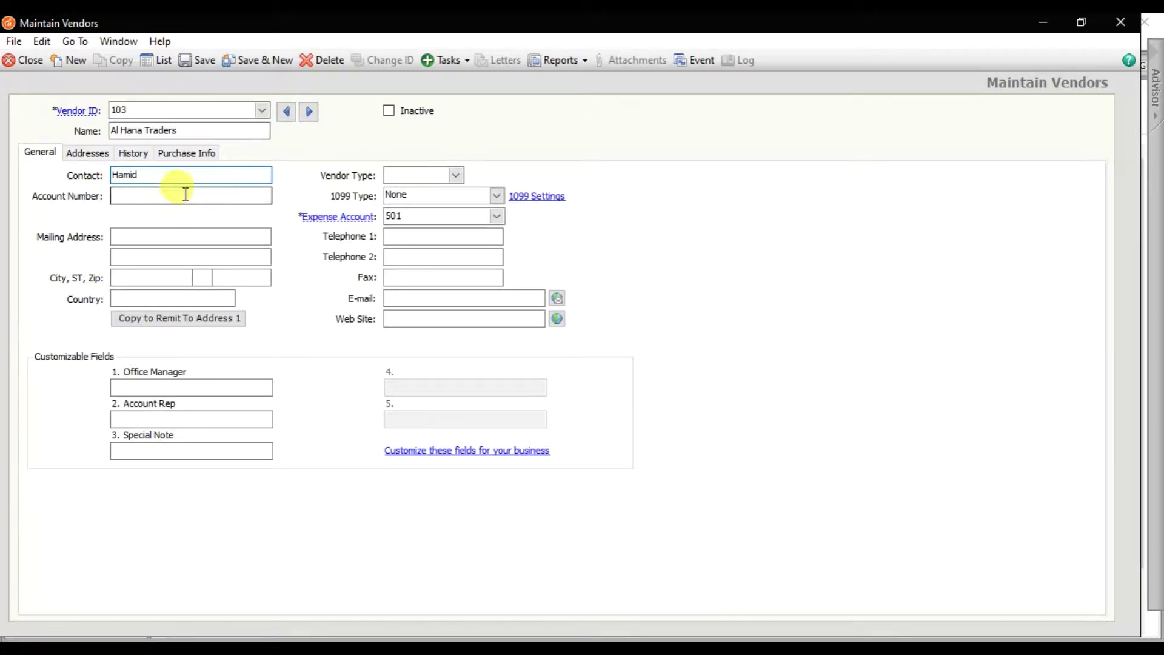
type("99665")
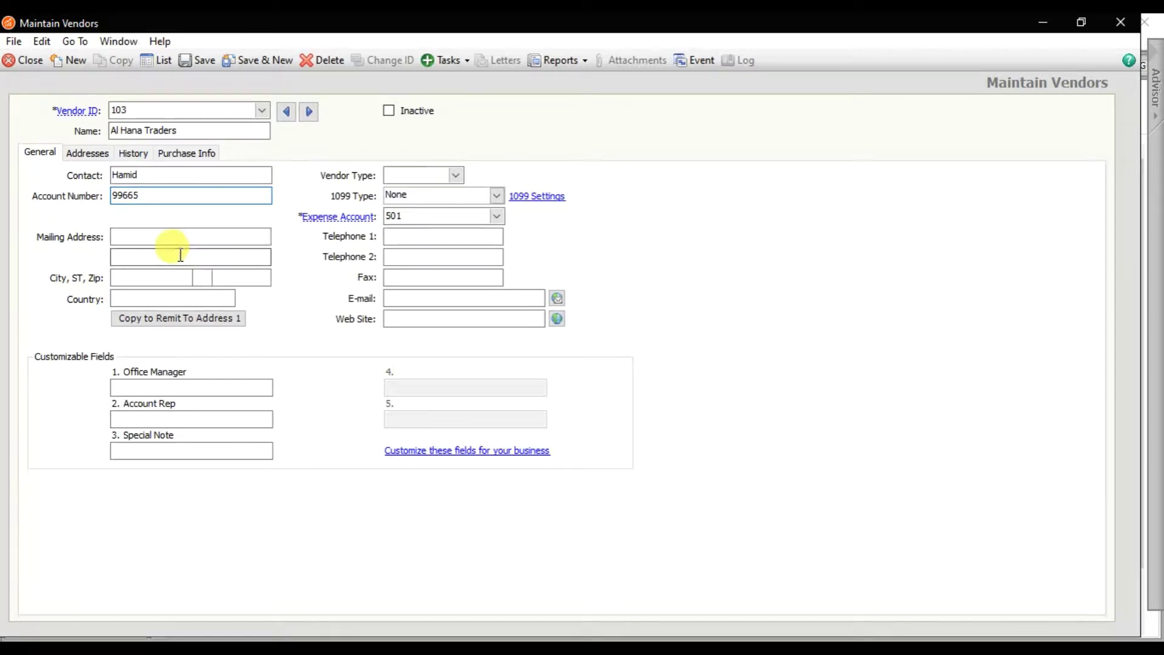
- Set the vendor's country to UAE and its city to Dubai
left_click(147, 297)
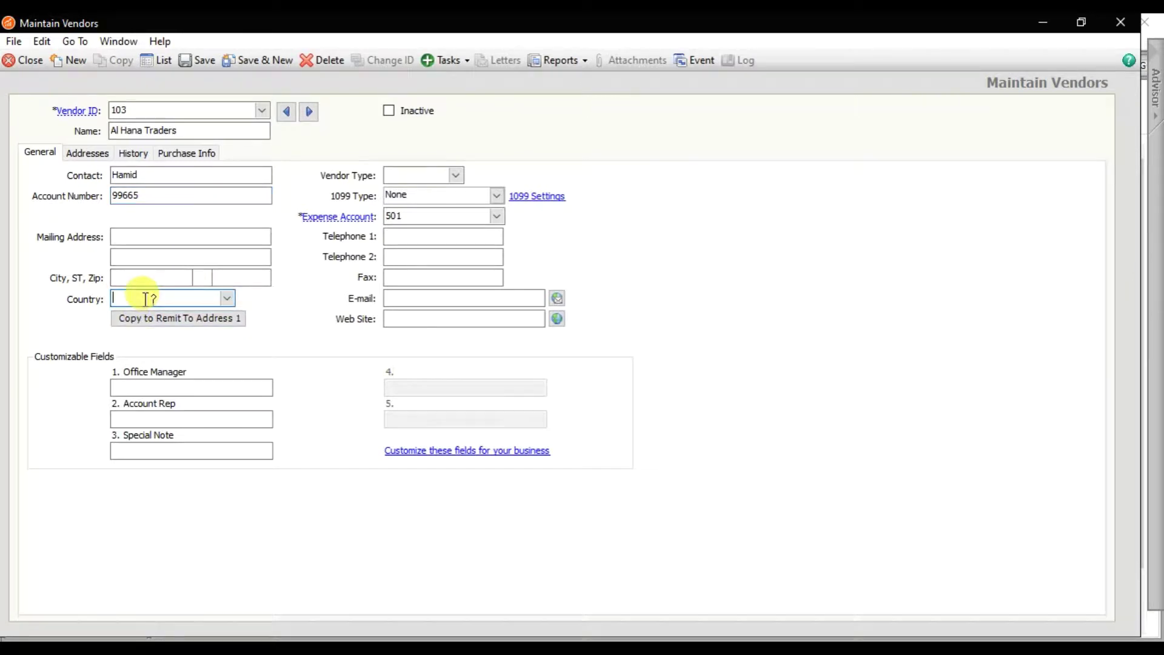
left_click(227, 298)
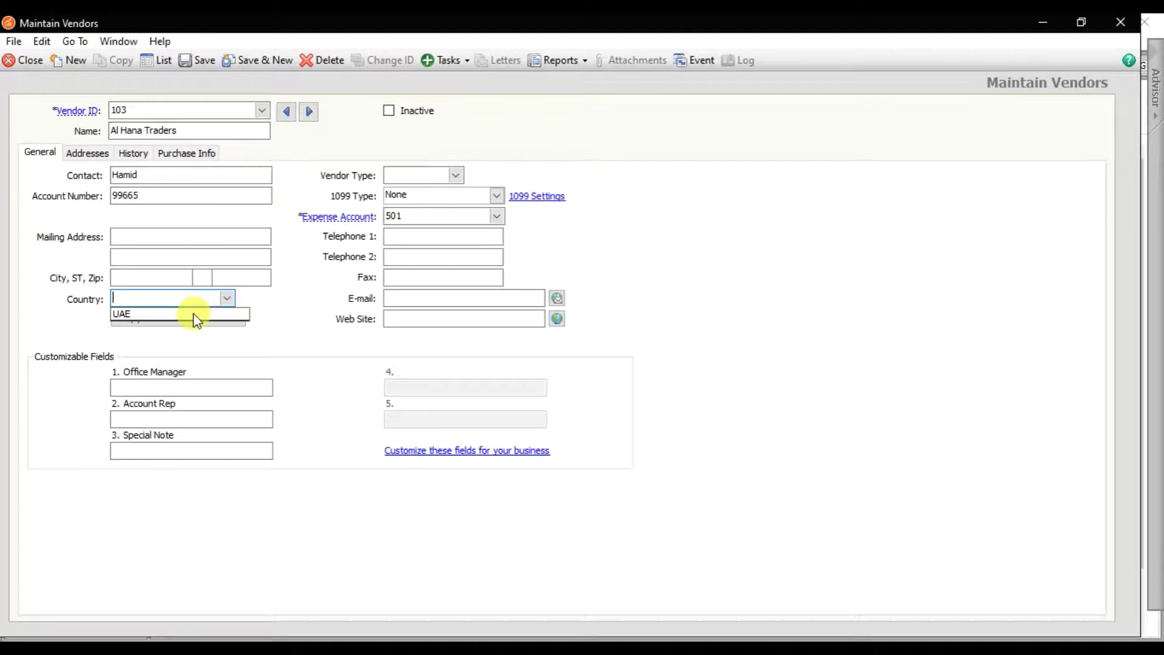
left_click(192, 315)
left_click(159, 279)
type("Dubai")
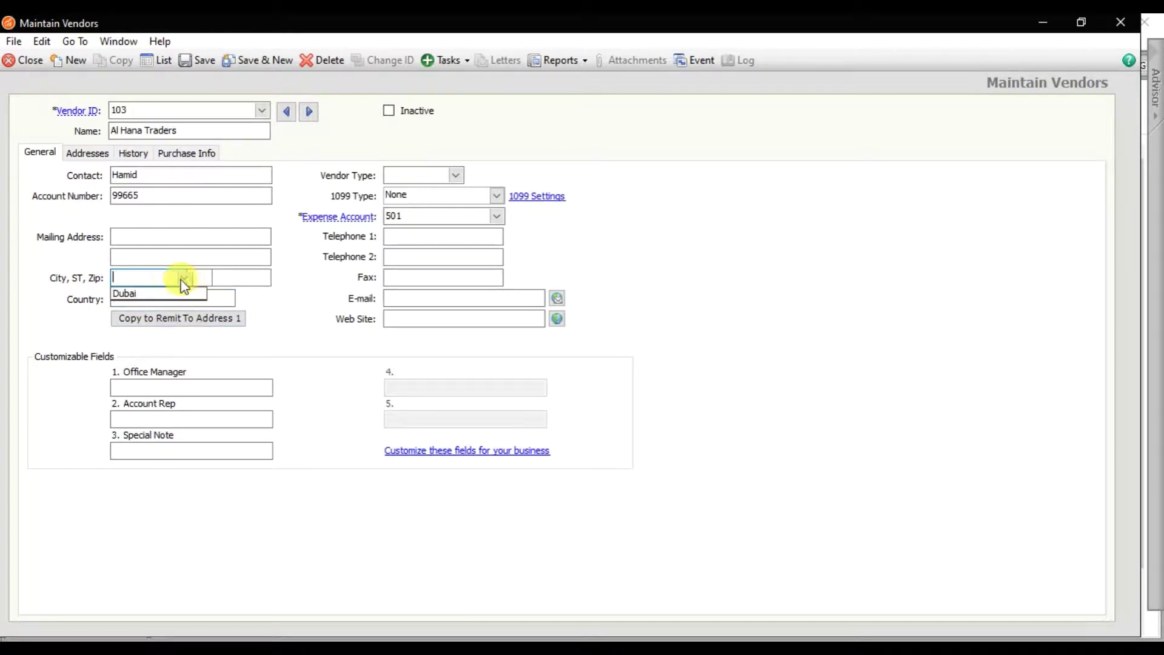
left_click(162, 294)
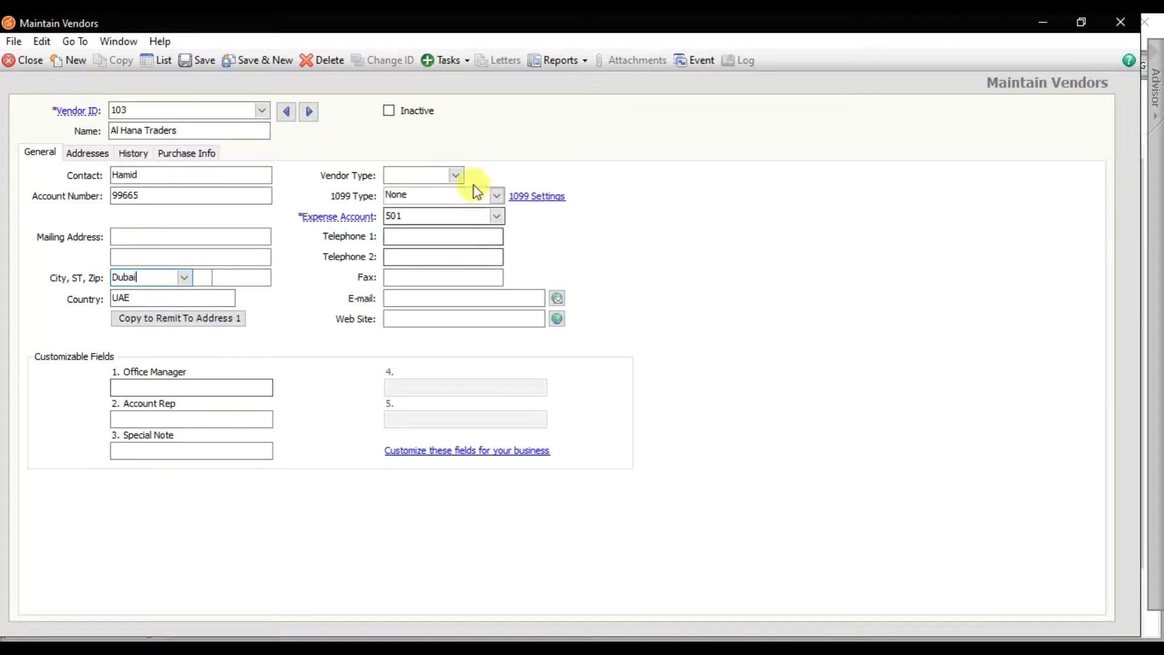
- Check the vendor's contact fields and purchase defaults, and save the new vendor record
left_click(408, 178)
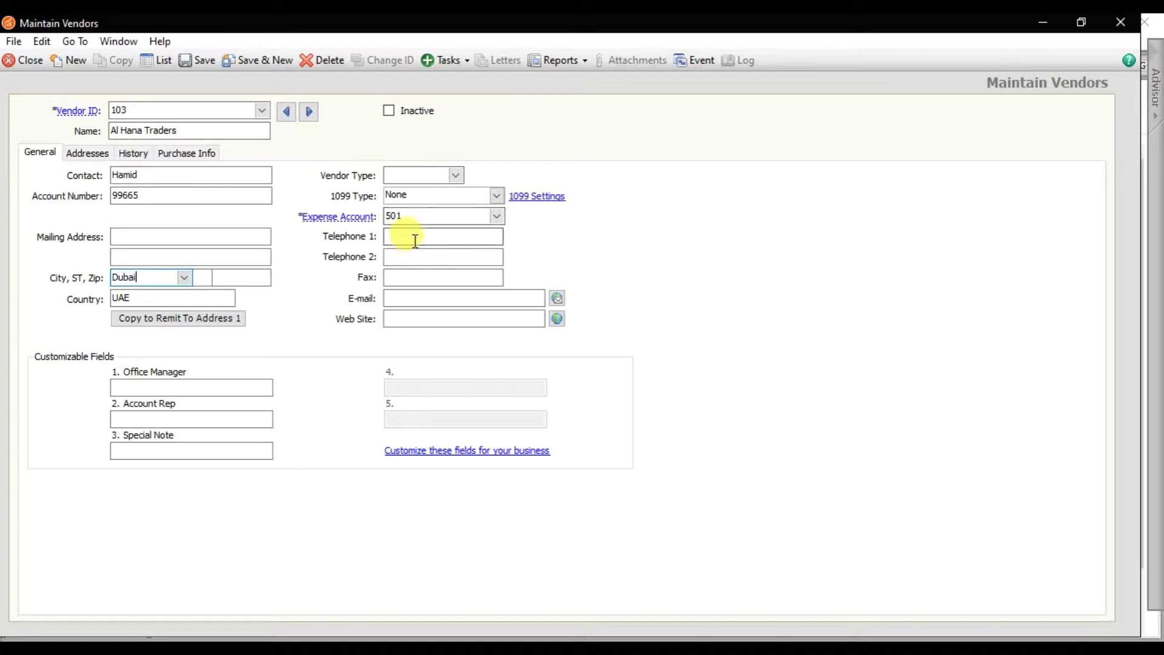
left_click(429, 297)
left_click(428, 318)
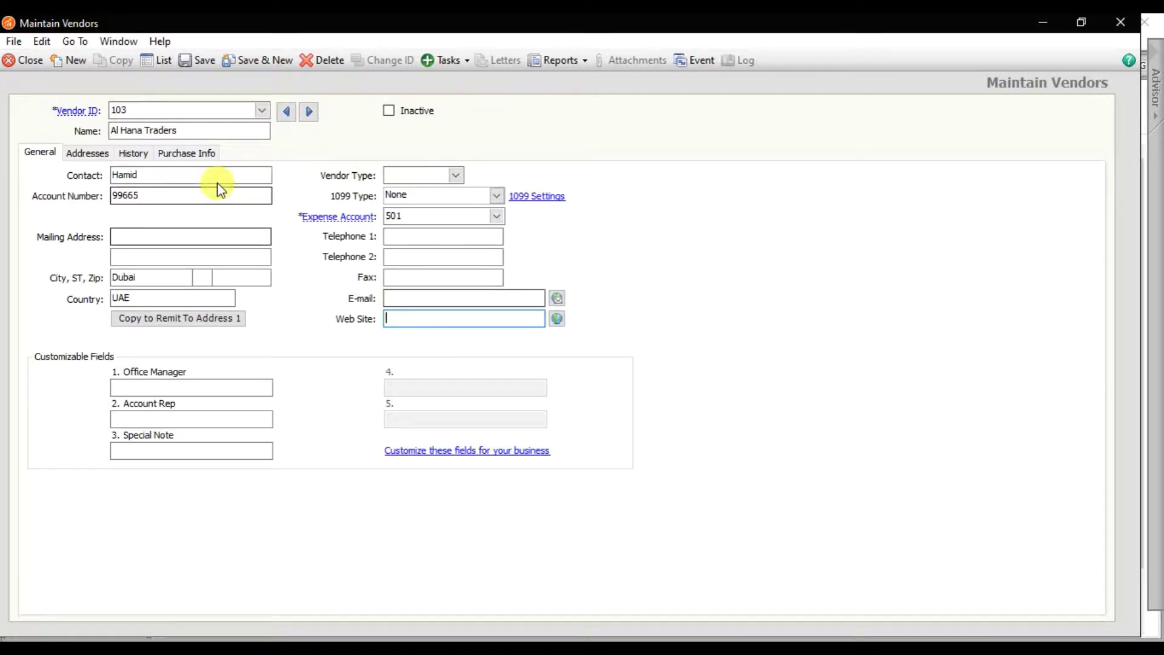
left_click(177, 154)
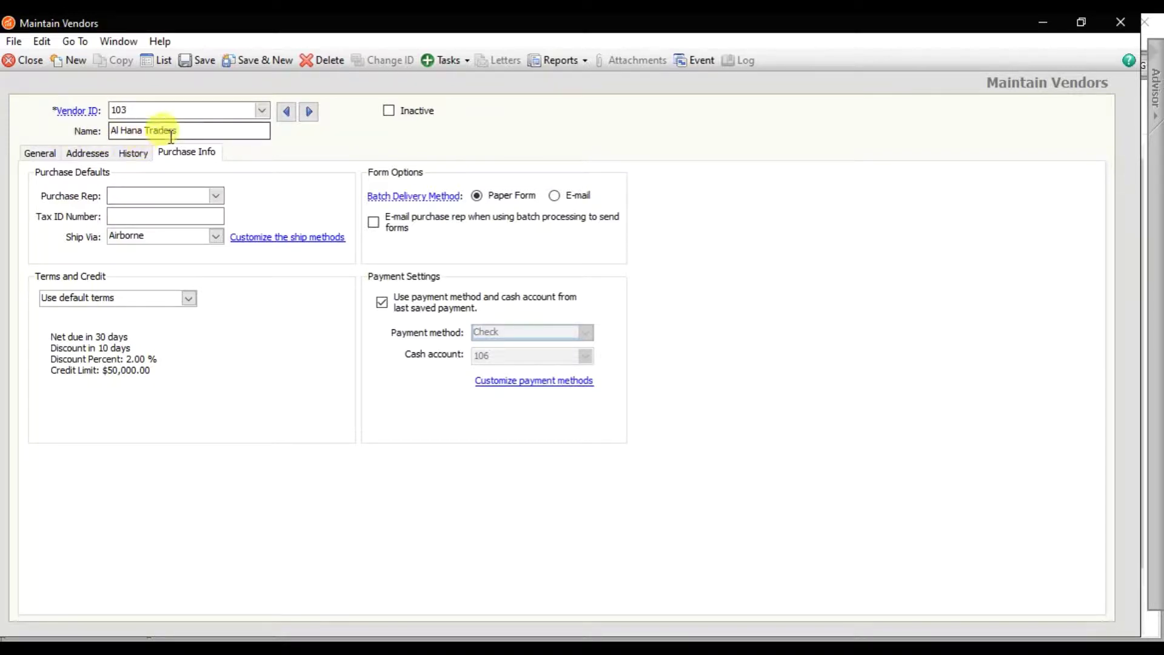
left_click(124, 215)
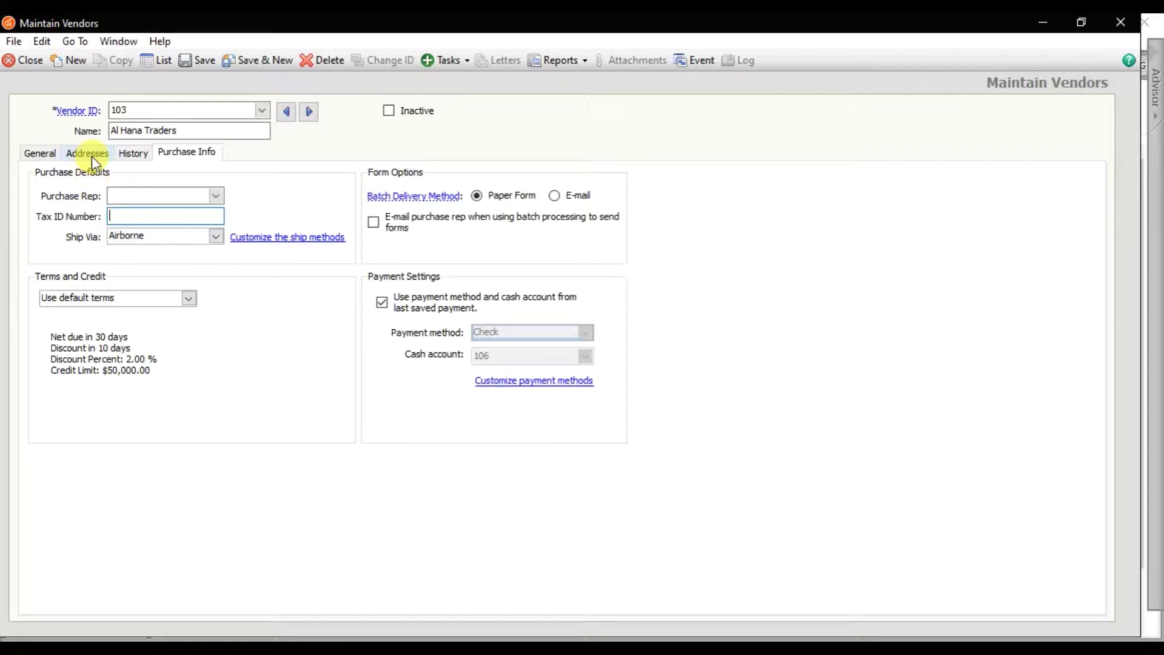
left_click(42, 153)
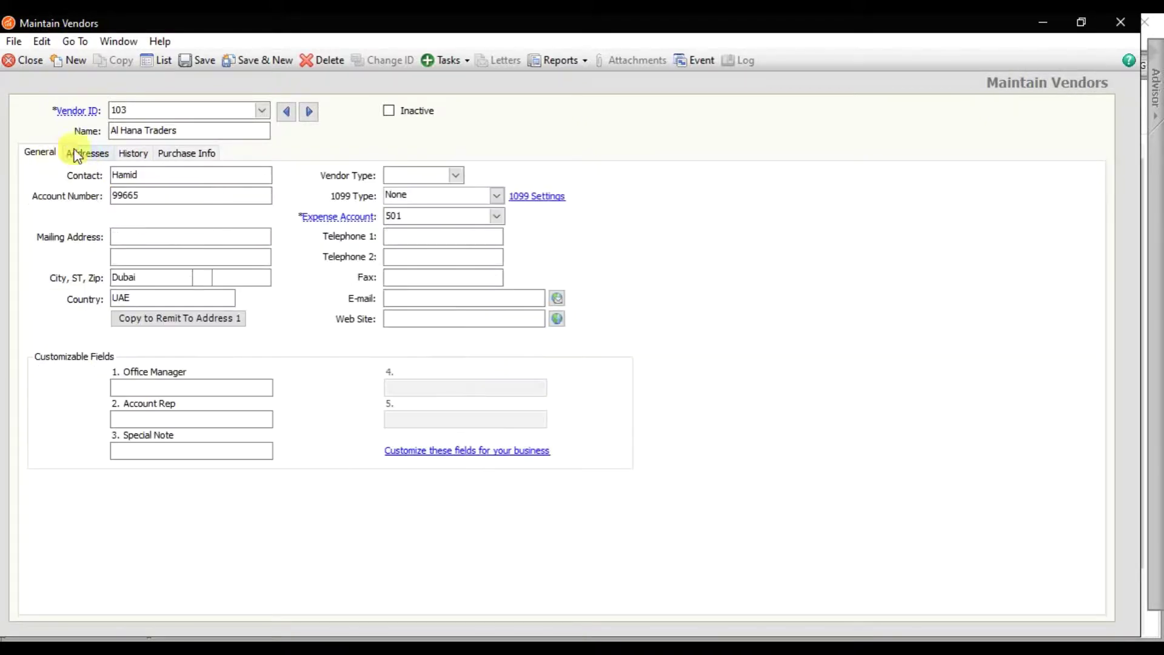
left_click(200, 60)
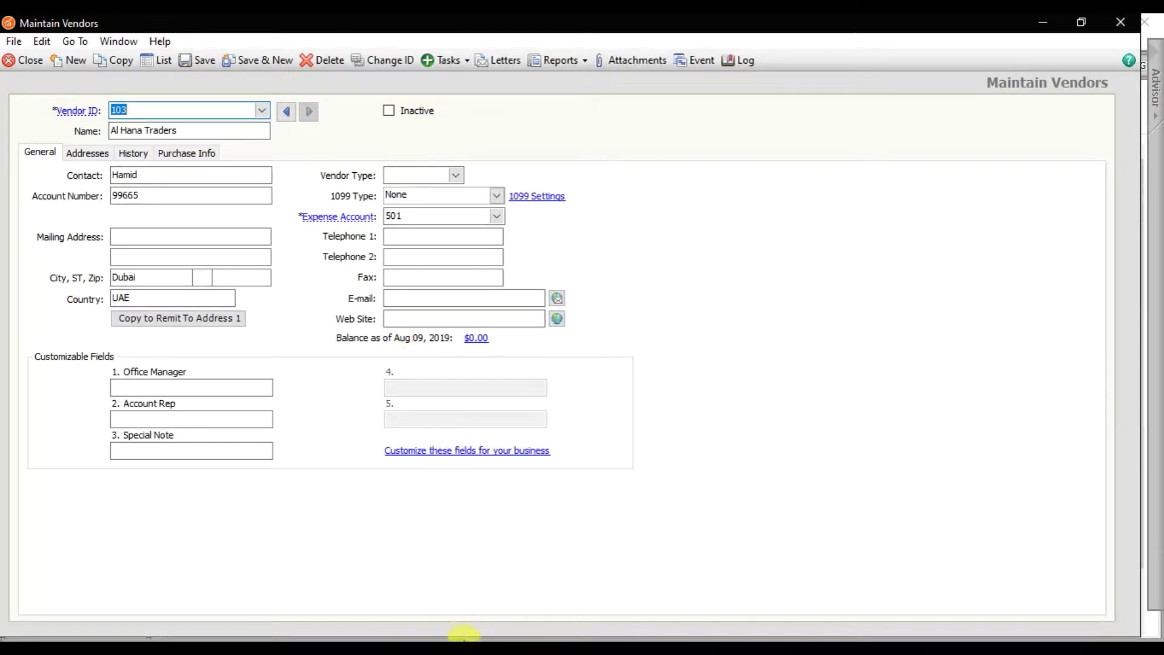
- Switch to PowerPoint and review the vendor and purchase invoice lines on the Advance/Prepayment to Vendors slide
key("alt+Tab")
left_click(642, 321)
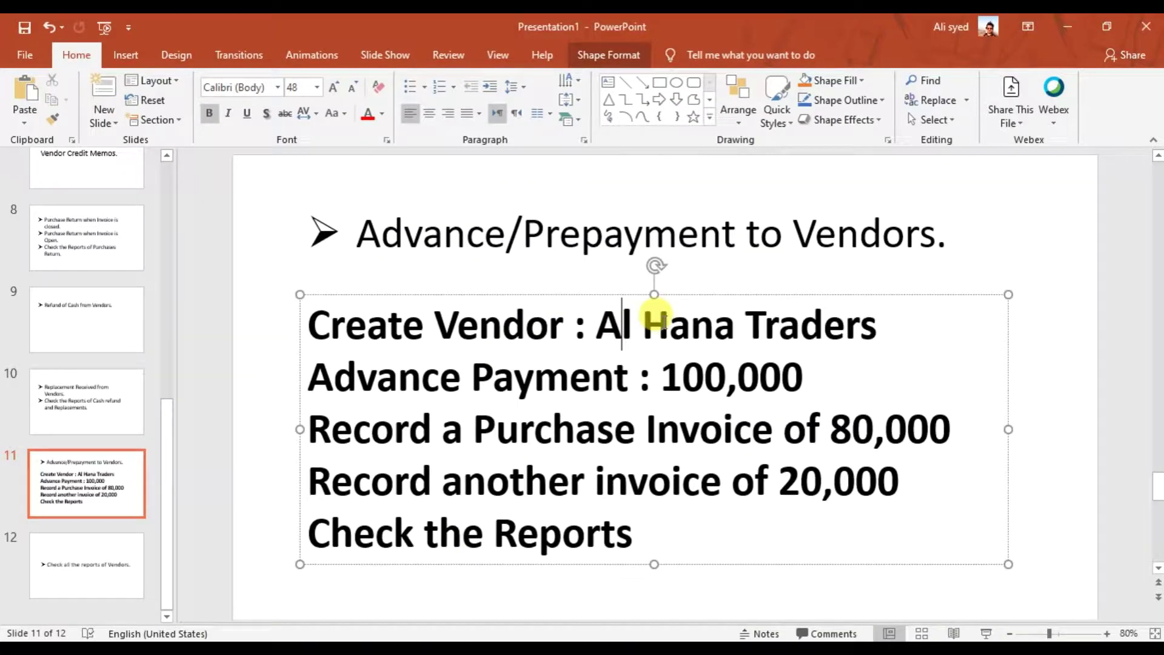
left_click_drag(889, 330, 363, 337)
left_click(836, 427)
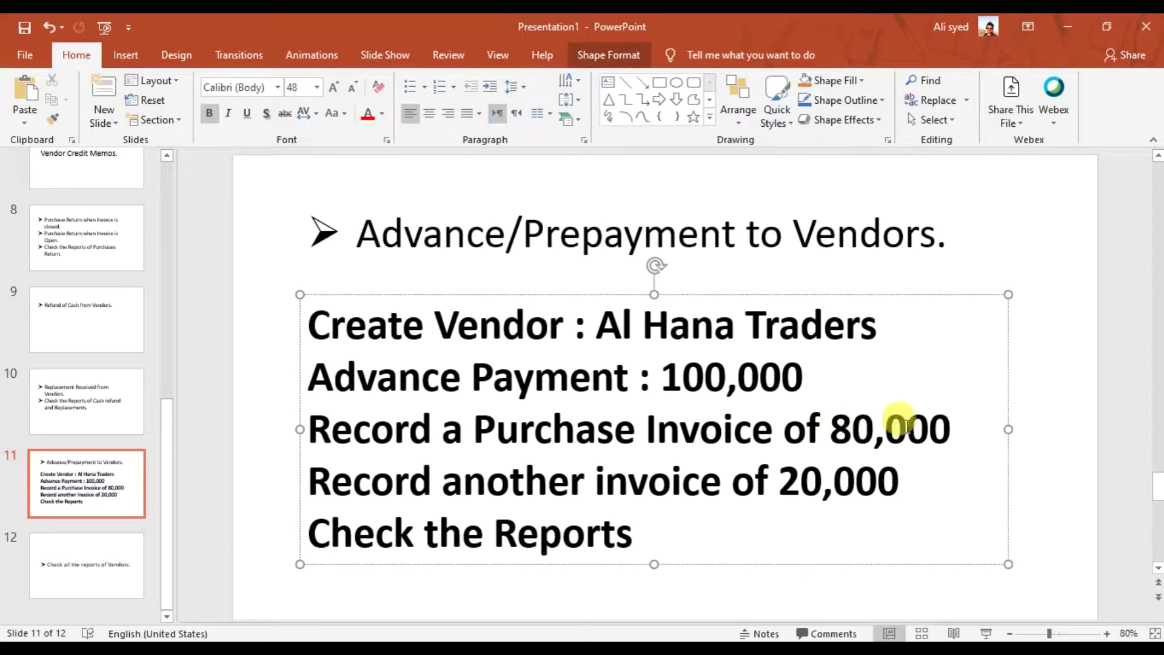
left_click_drag(947, 426, 379, 430)
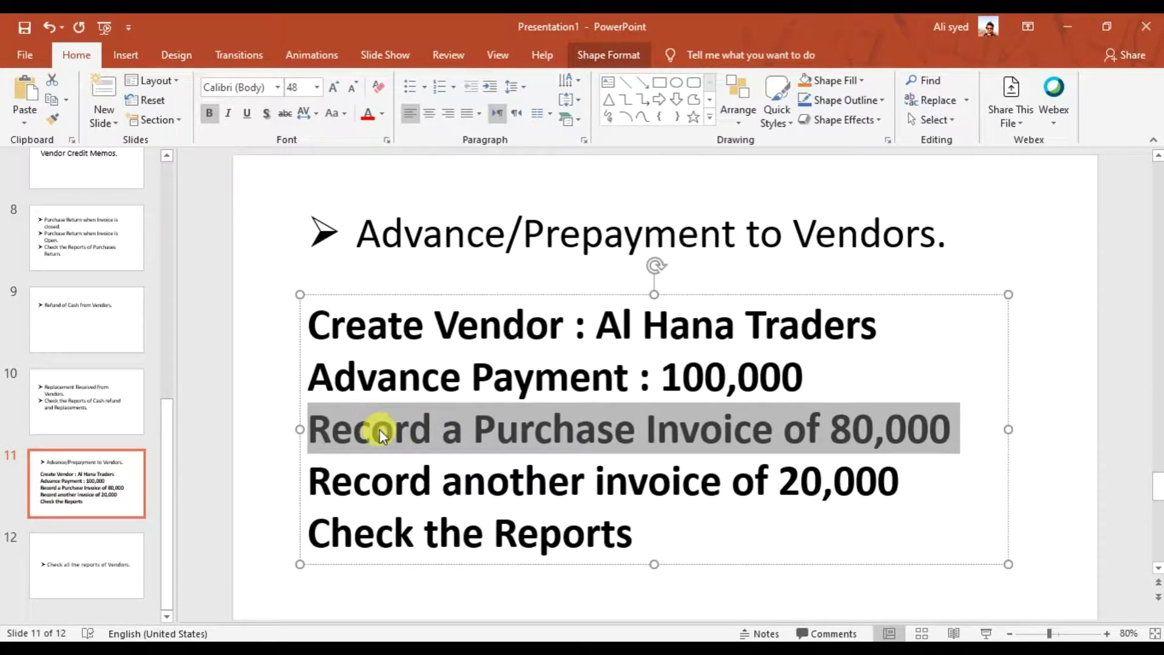
left_click_drag(379, 431, 379, 429)
left_click(579, 577)
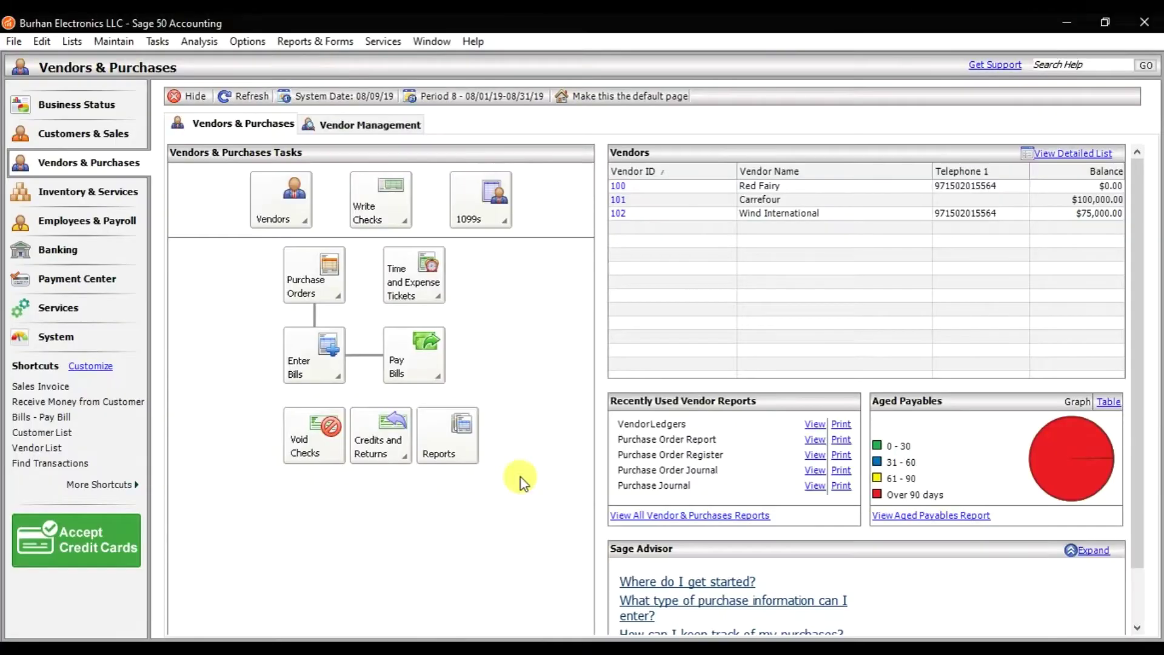
- Switch back to Sage 50, open Purchases/Receive Inventory and choose vendor 103, Al Hana Traders, for the purchase
left_click(158, 43)
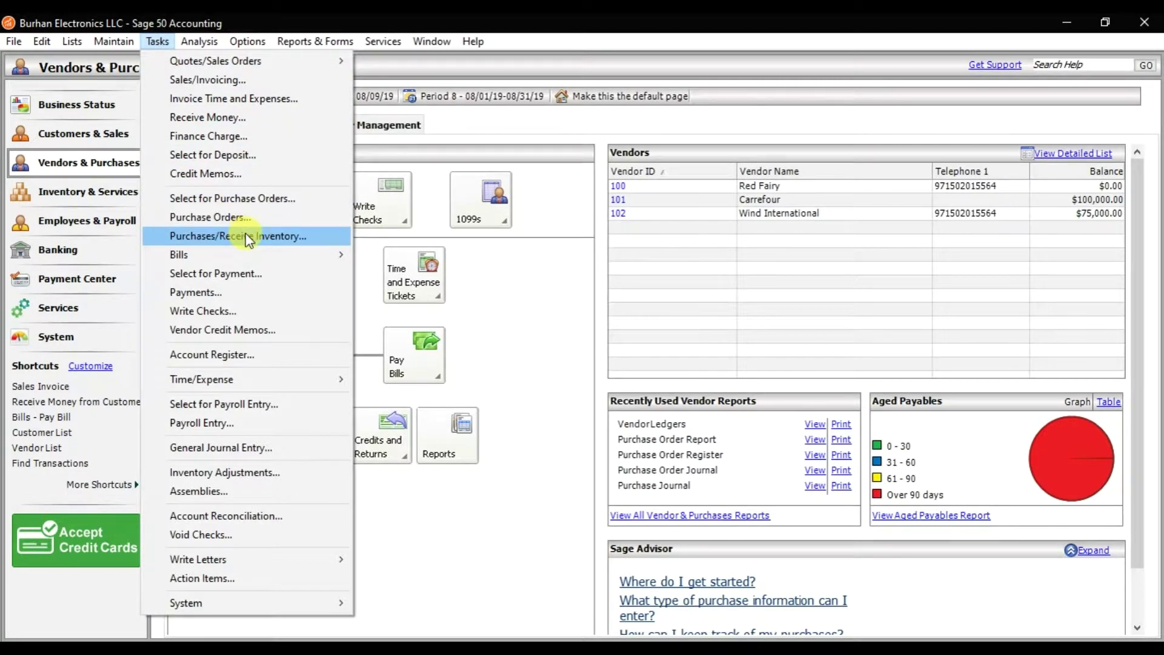
mouse_move(259, 254)
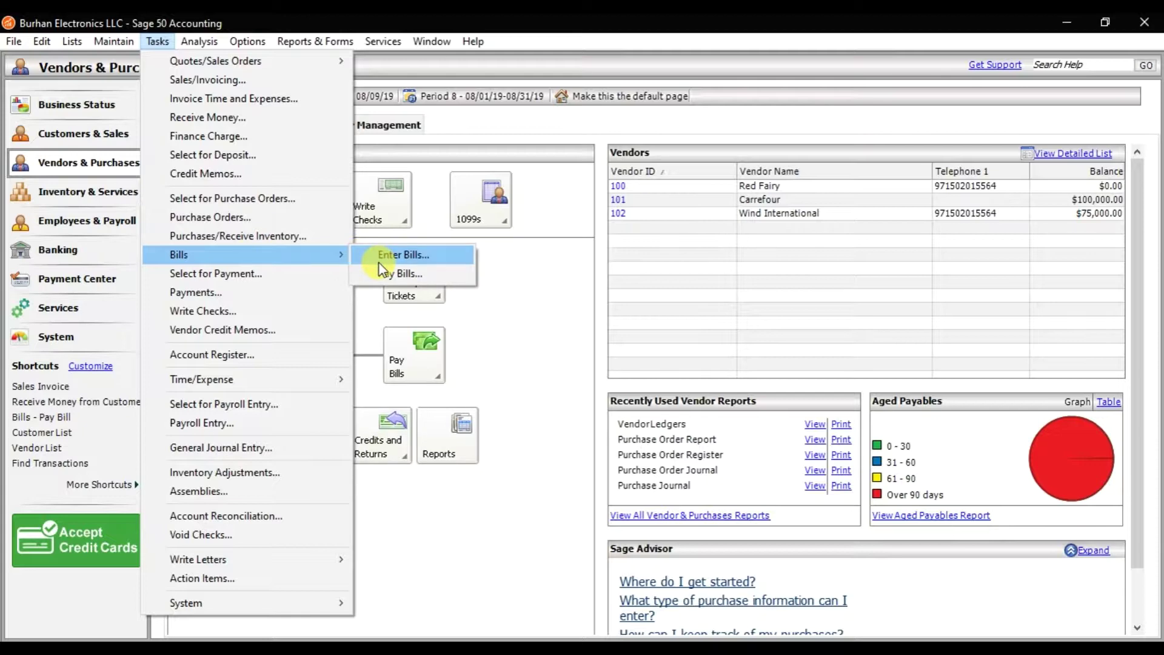
left_click(300, 236)
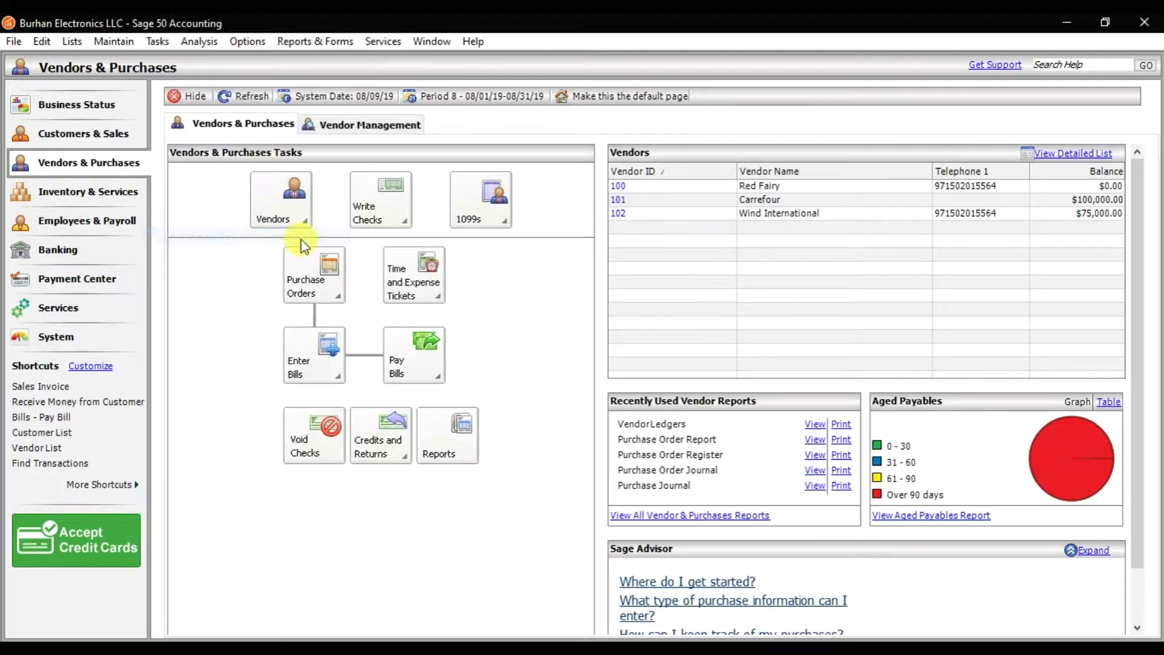
left_click(639, 80)
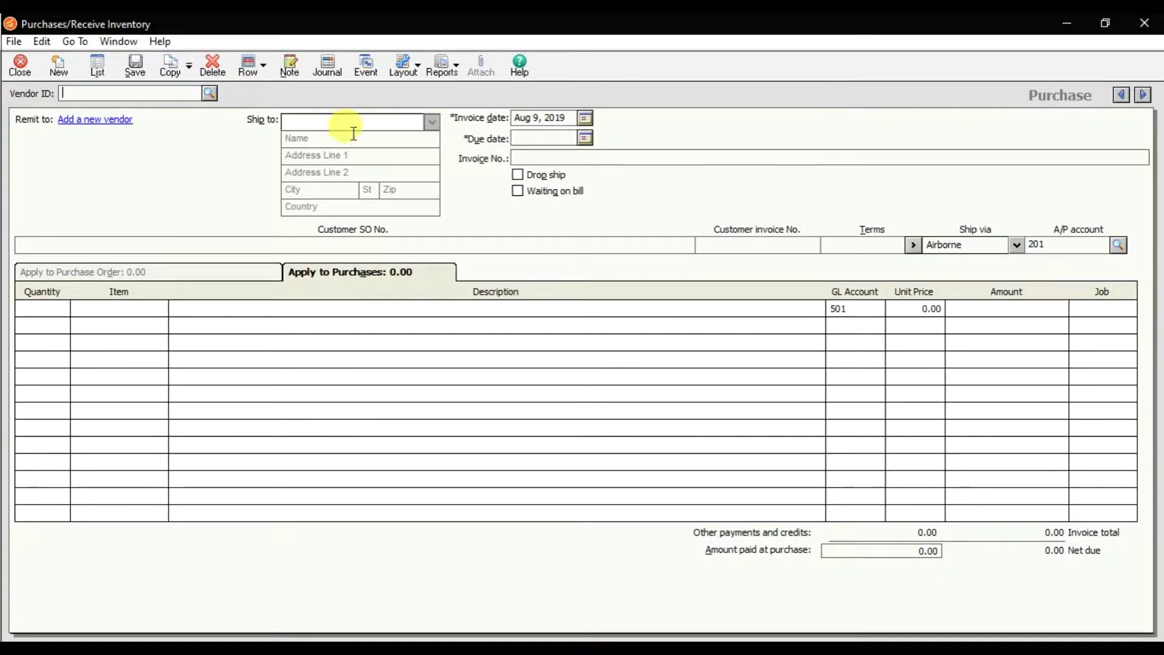
left_click(209, 94)
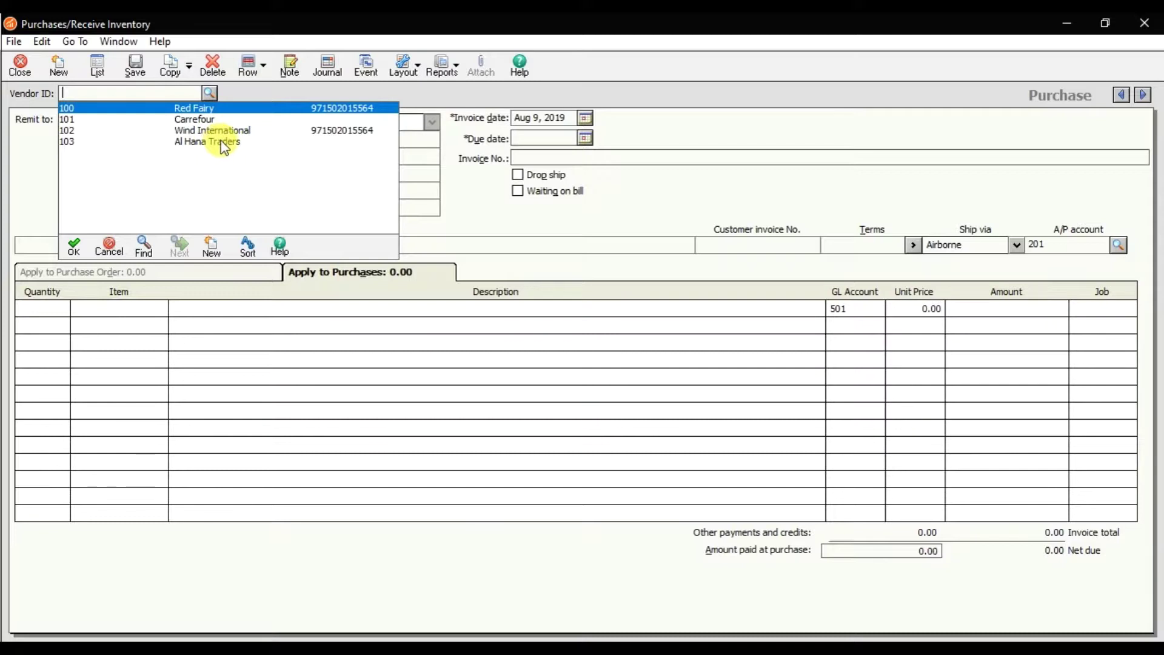
double_click(223, 140)
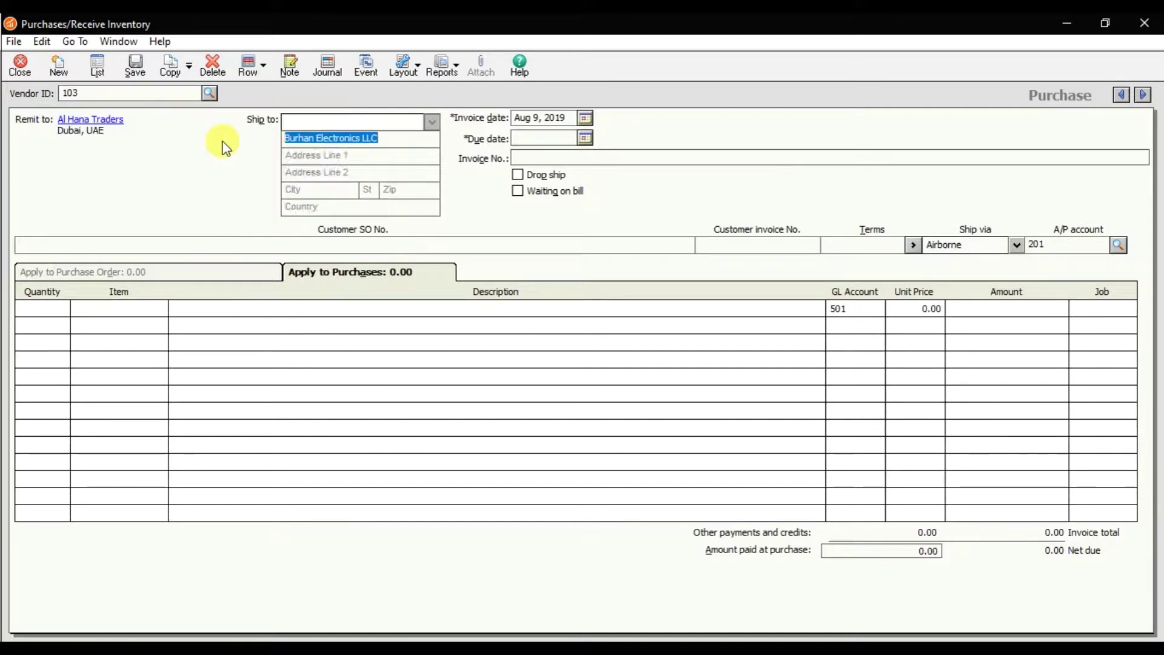
- Set the purchase's due date to Aug 31, 2019 and its invoice number to 8526314
left_click(540, 121)
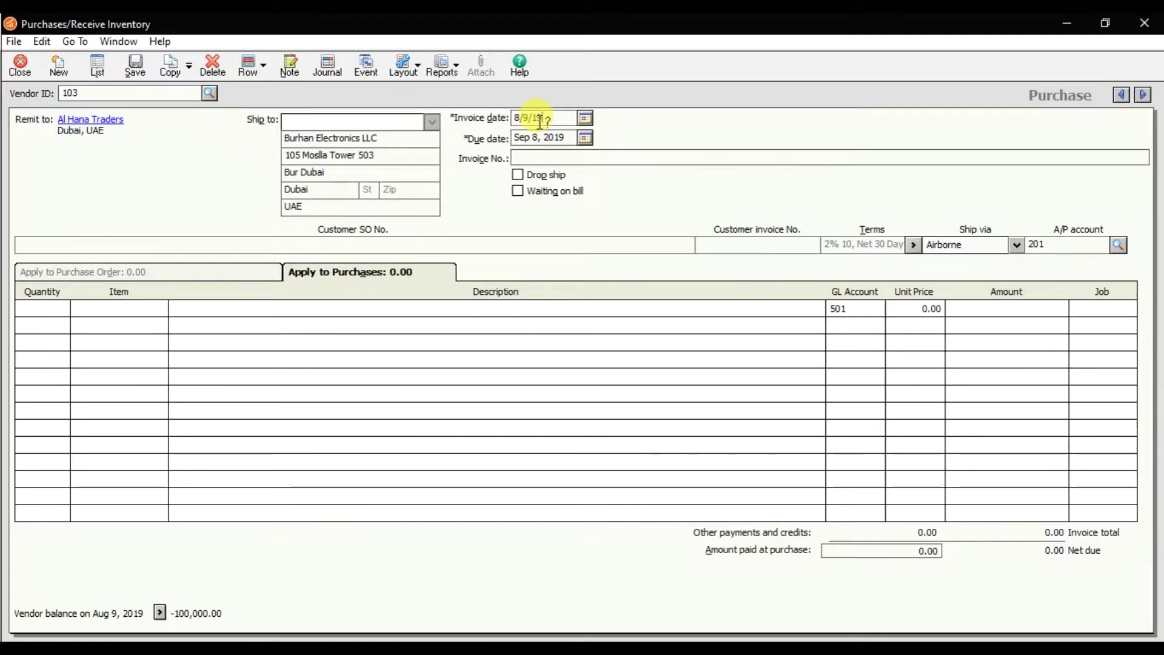
double_click(546, 145)
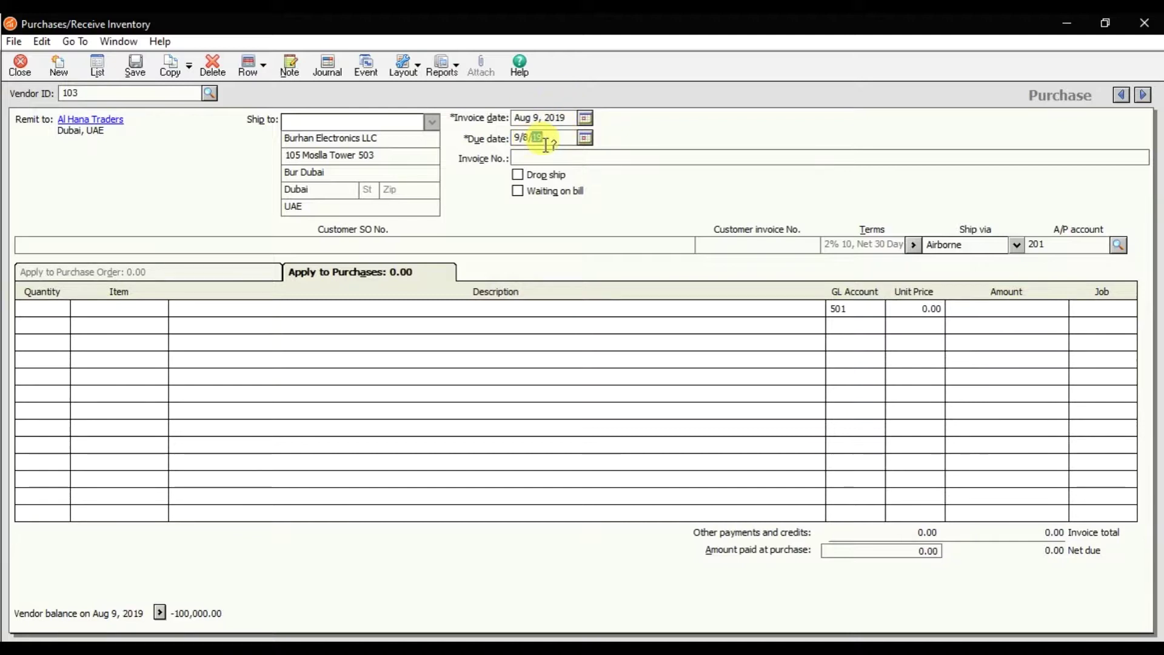
left_click(585, 143)
left_click(525, 178)
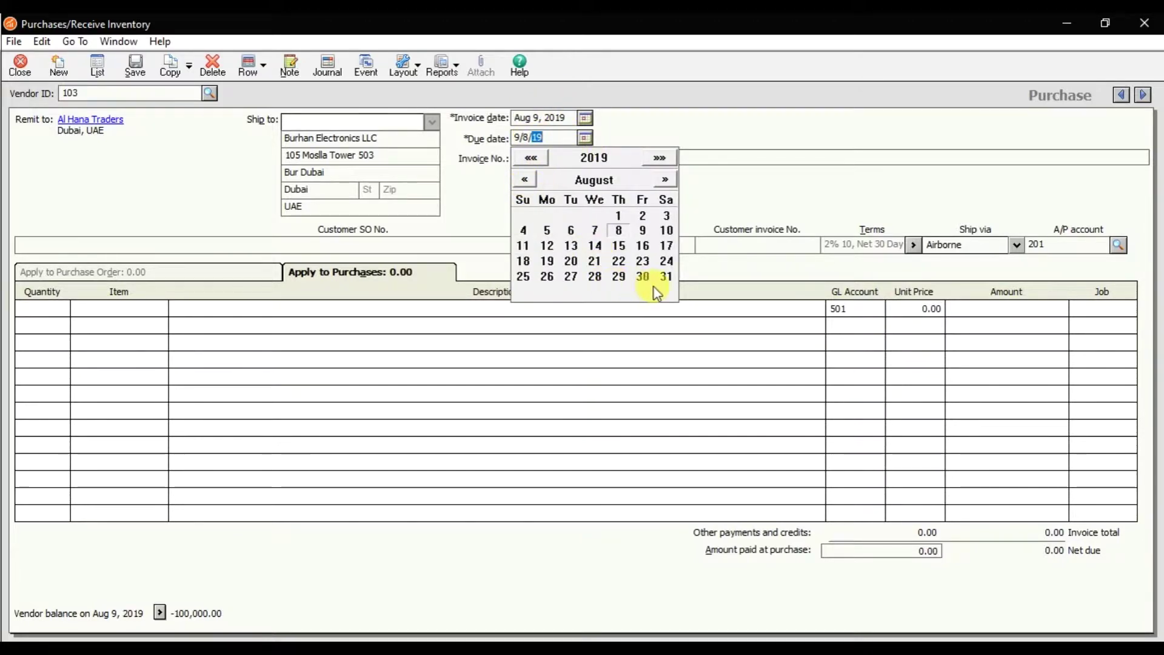
left_click(666, 277)
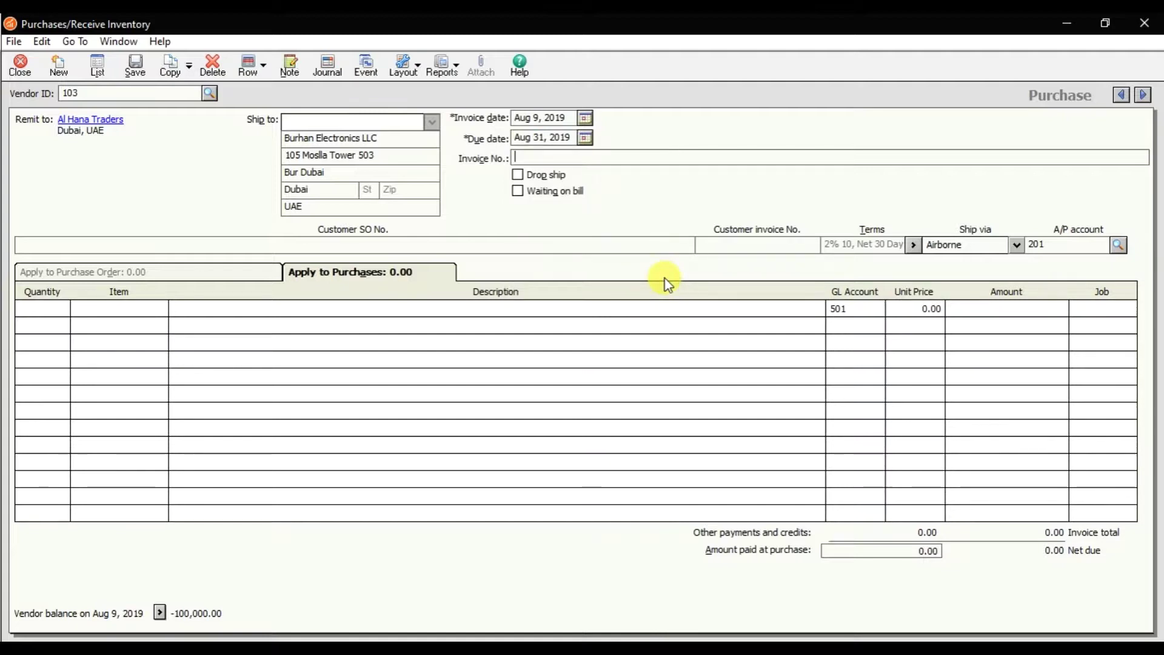
left_click(593, 161)
type("8526314")
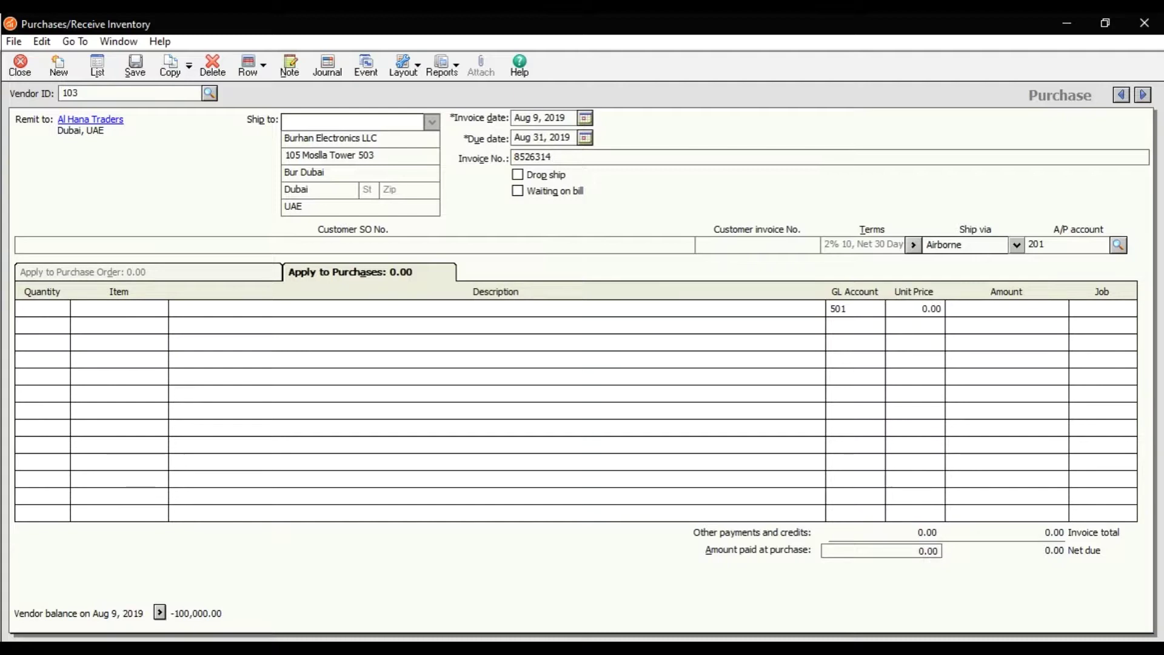
- Enter the first purchase line with quantity 30 of item 1005, Mobile
left_click(60, 314)
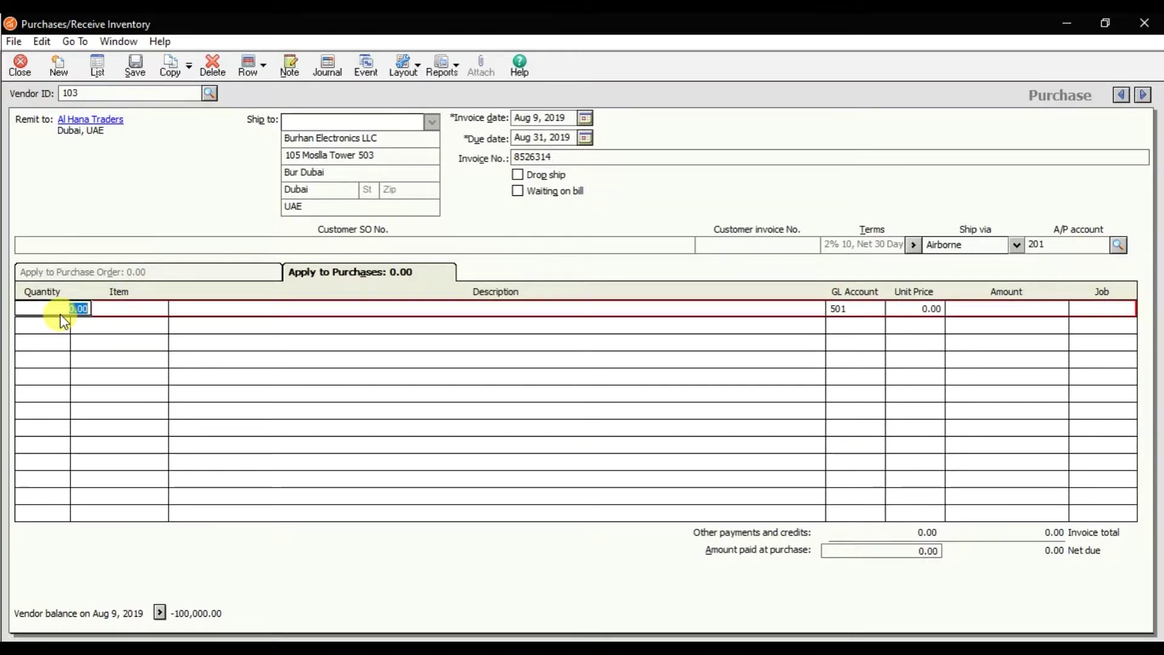
type("30")
key("Tab")
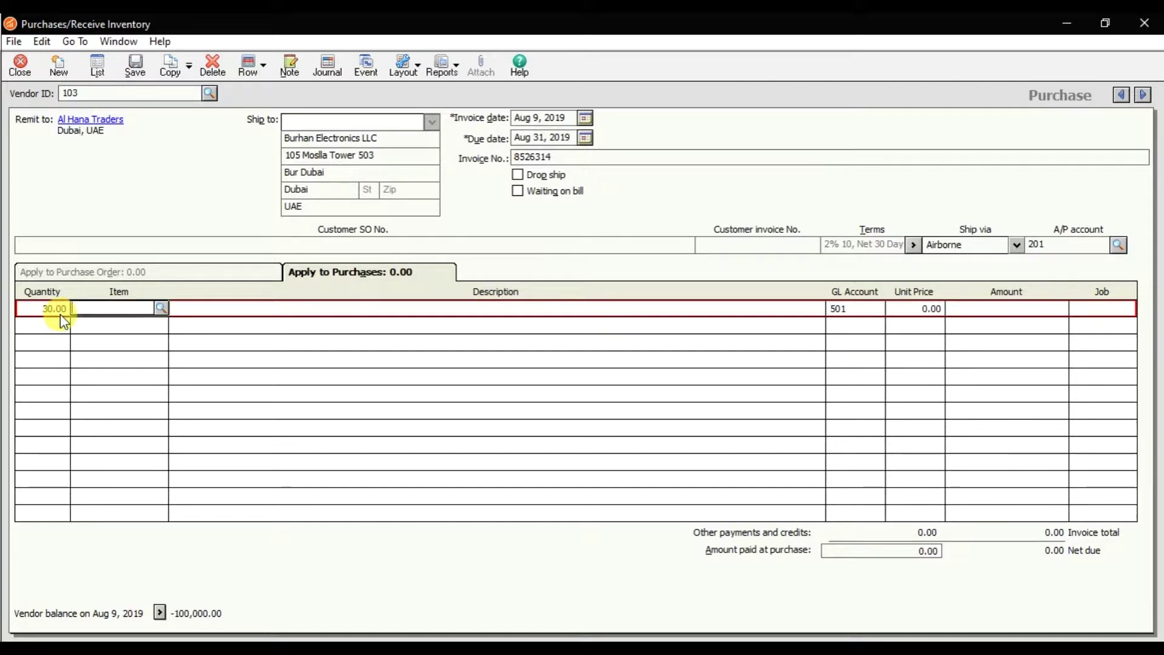
key("question")
key("Down")
key("Down")
key("Down")
key("Down")
key("Down")
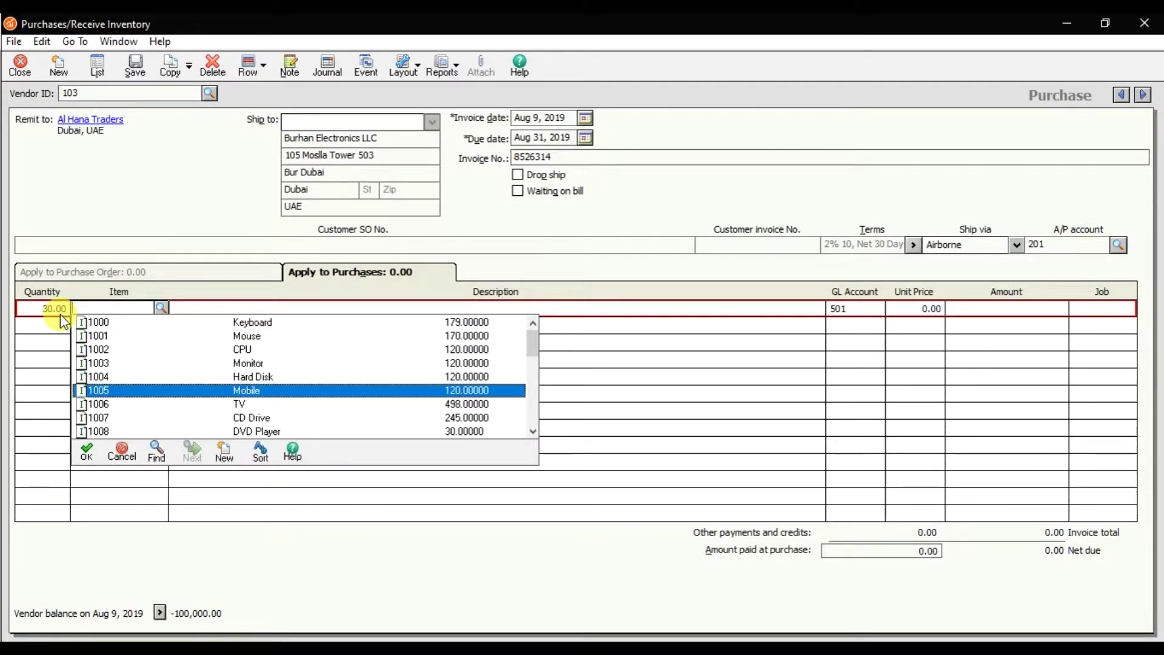
key("Return")
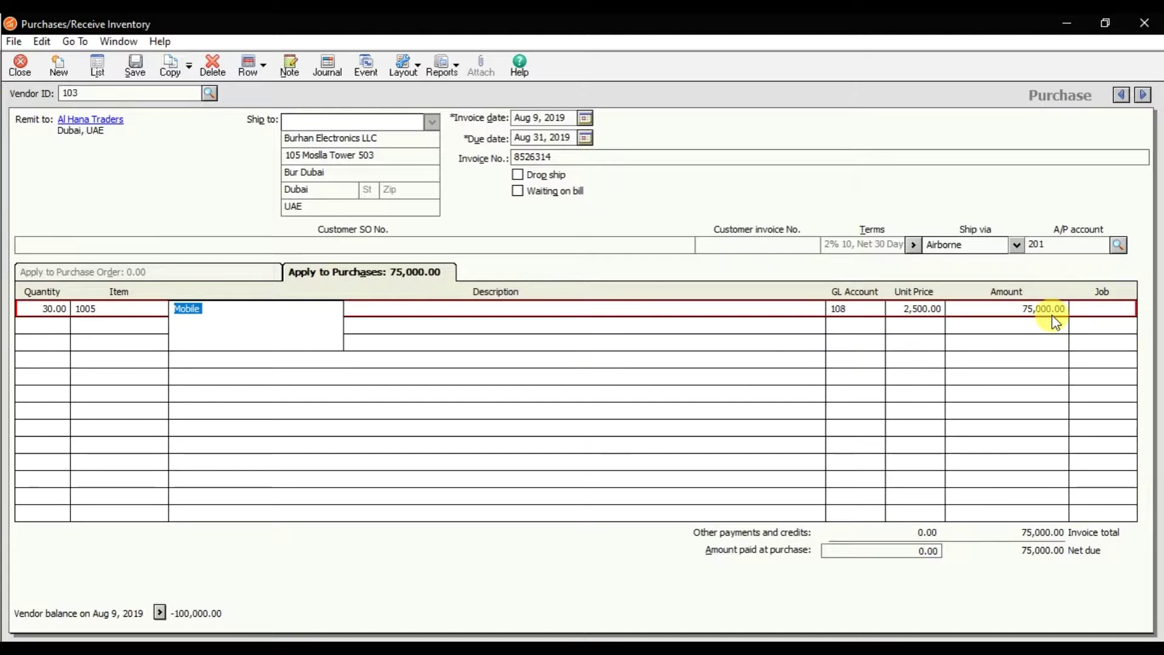
key("Tab")
key("Tab")
key("Tab")
key("Tab")
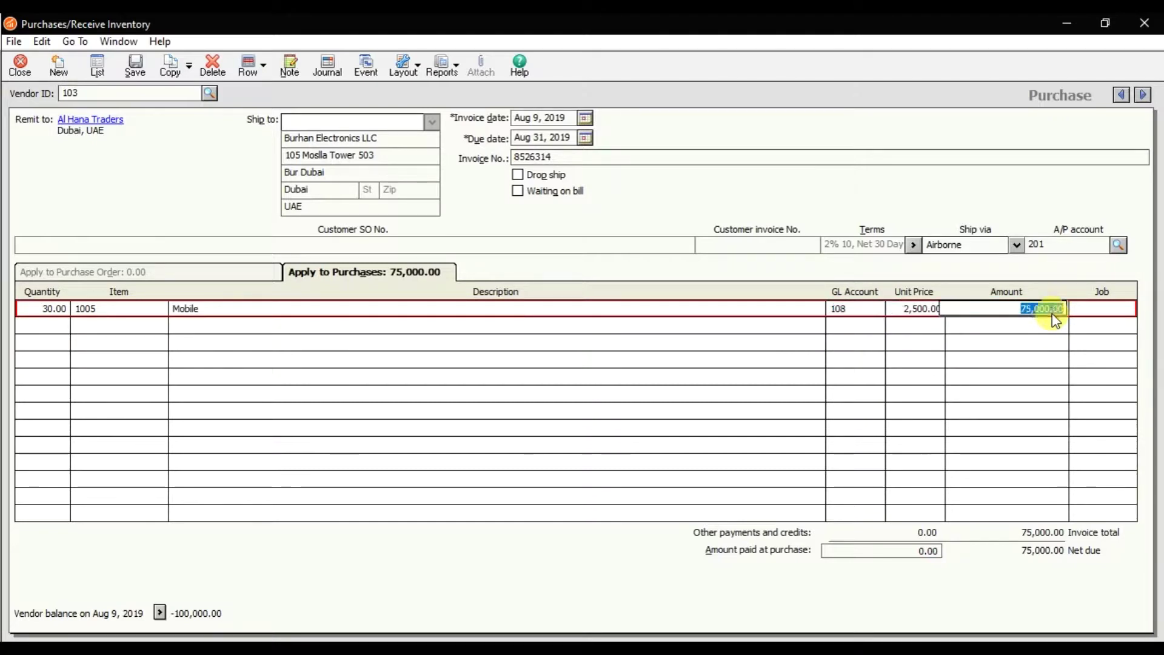
- Start a second purchase line and set its quantity to 2
type("10")
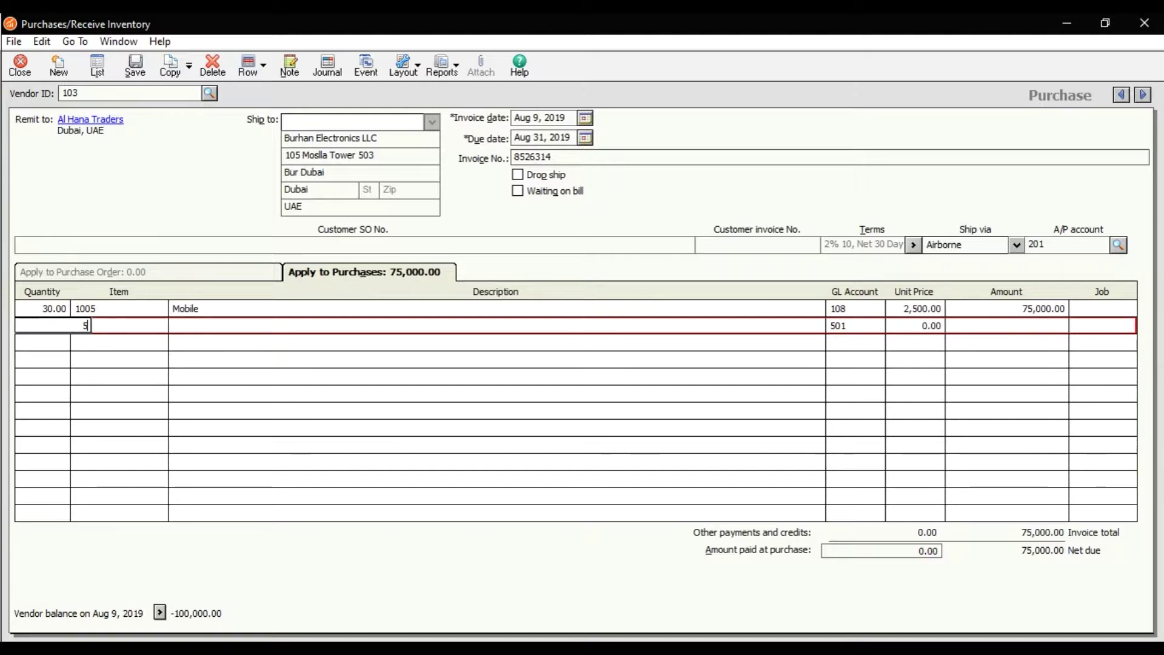
key("Tab")
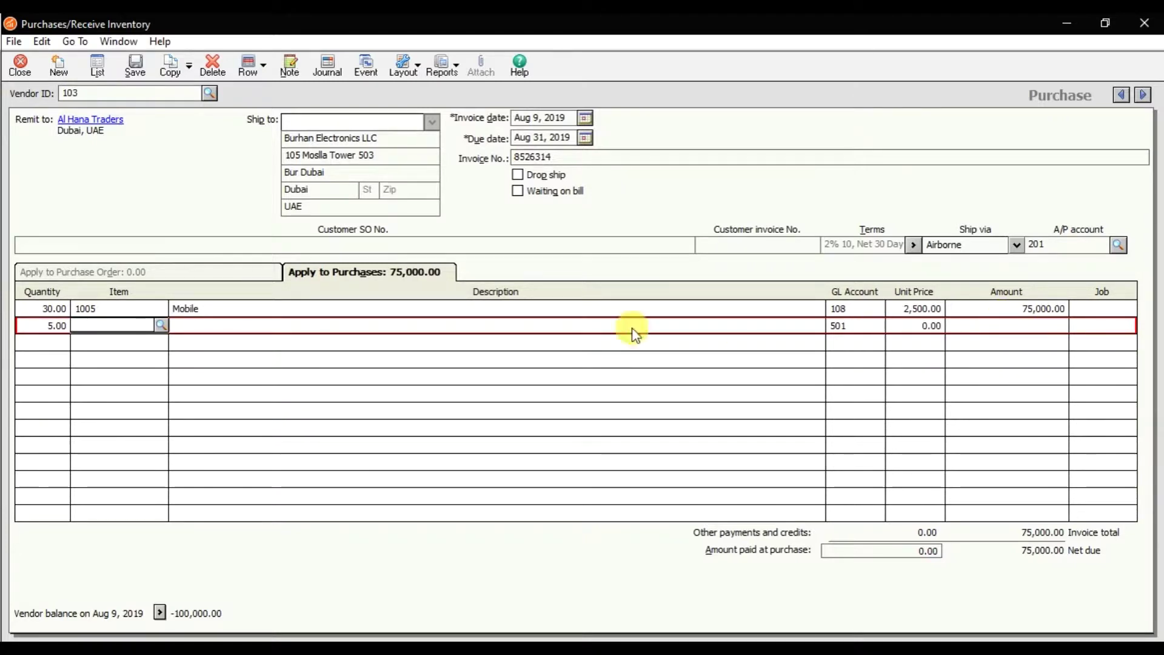
left_click(40, 325)
type("2")
key("Tab")
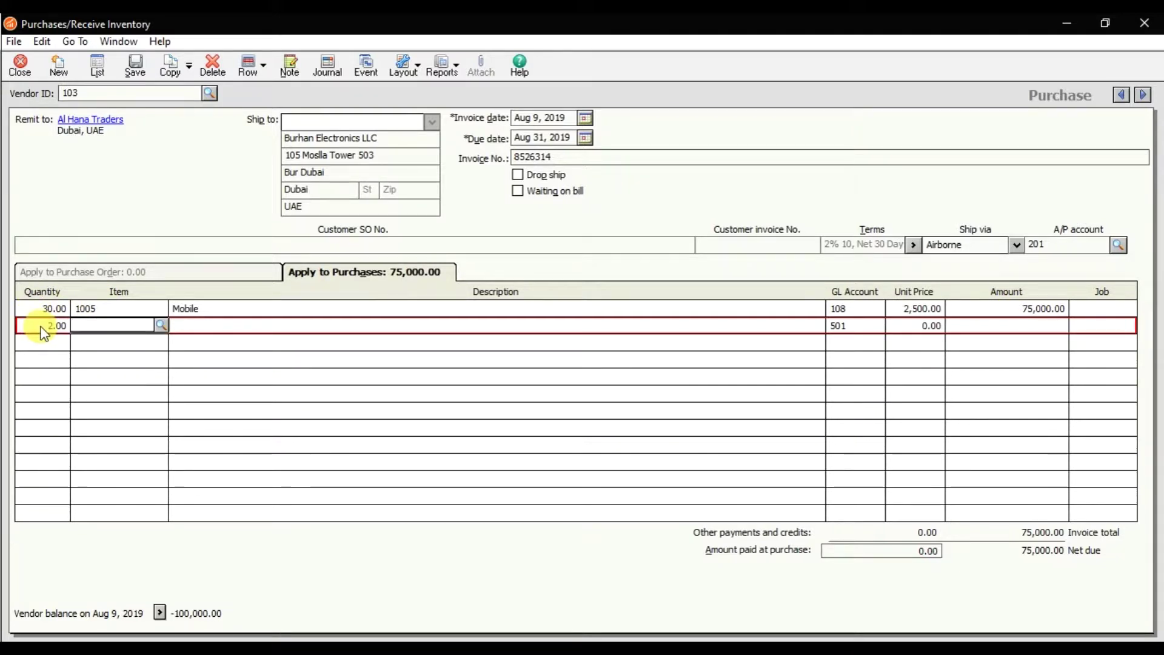
- Choose item 5000-LG from the Laptops group for the second purchase line
left_click(159, 330)
scroll(220, 398, "down", 8)
scroll(291, 440, "down", 1)
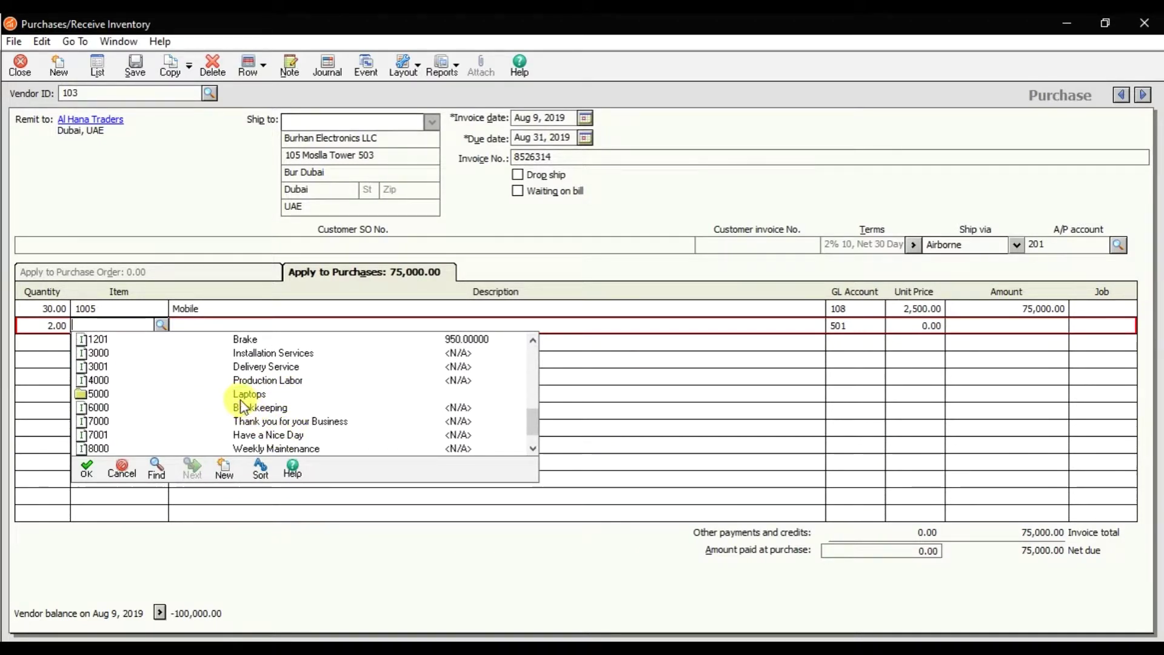
left_click(239, 395)
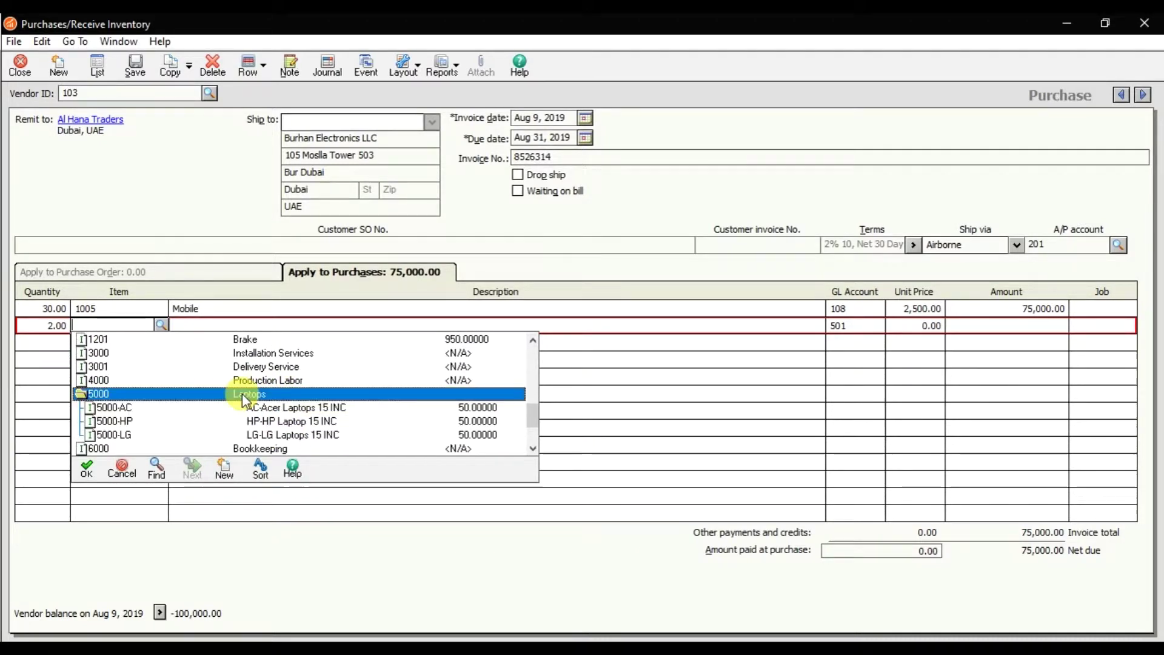
double_click(259, 434)
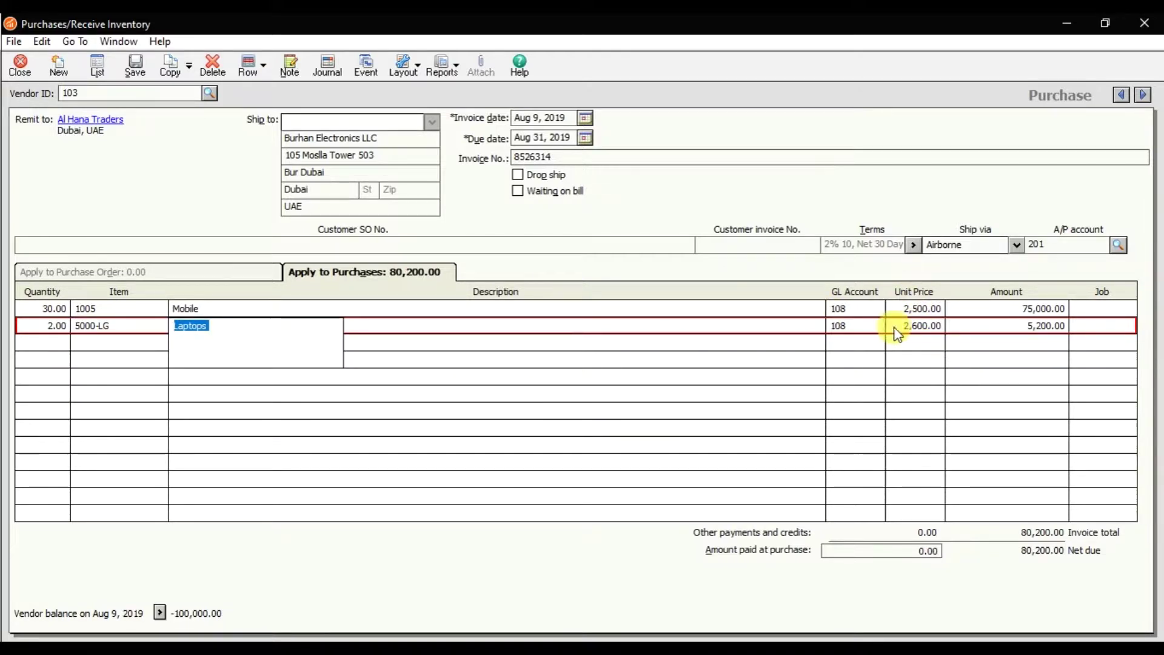
- Change the second purchase line's item to 5000-HP, the HP Laptop 15 INC
left_click(159, 322)
left_click(162, 326)
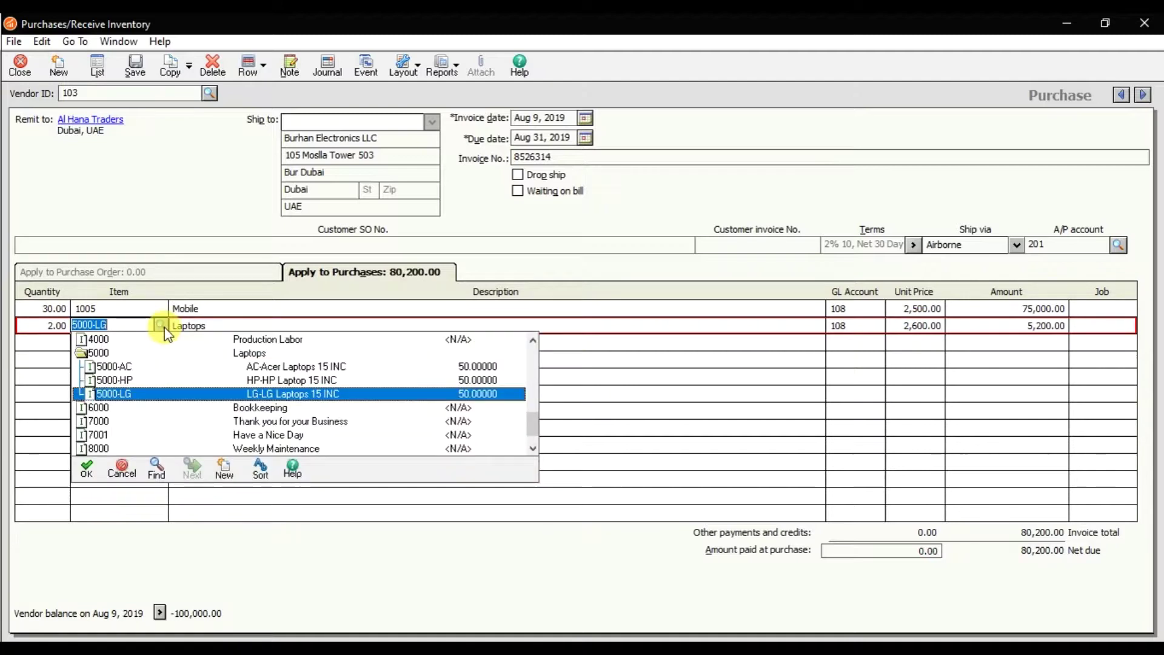
double_click(268, 381)
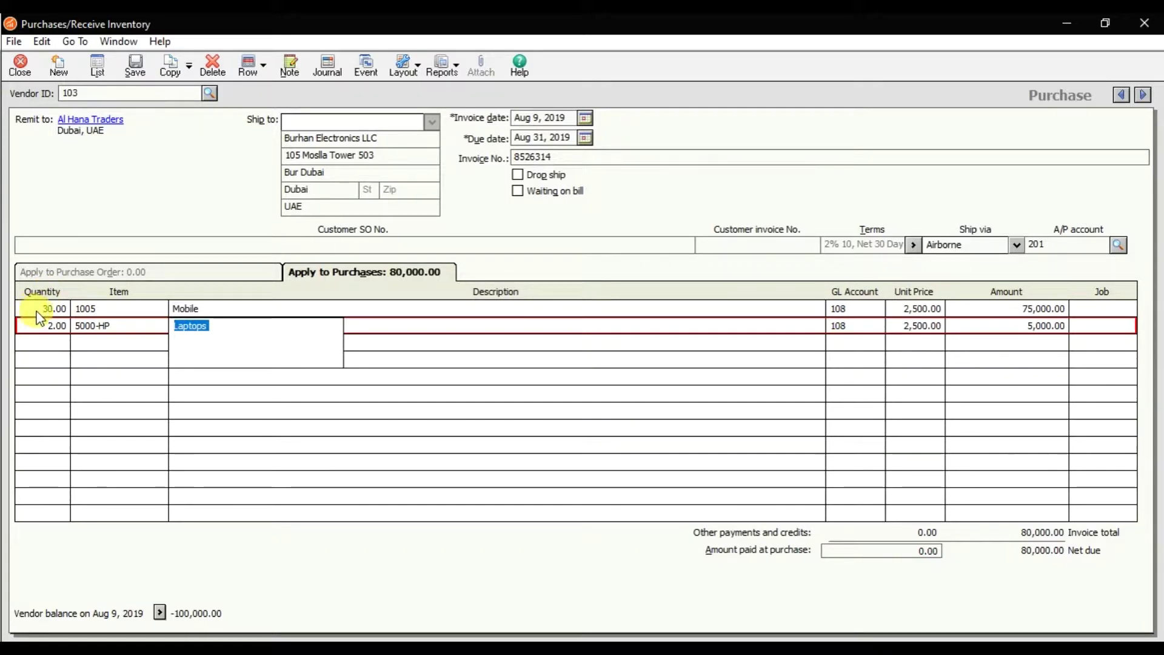
- Save the purchase invoice and close the Purchases/Receive Inventory window
left_click(1043, 330)
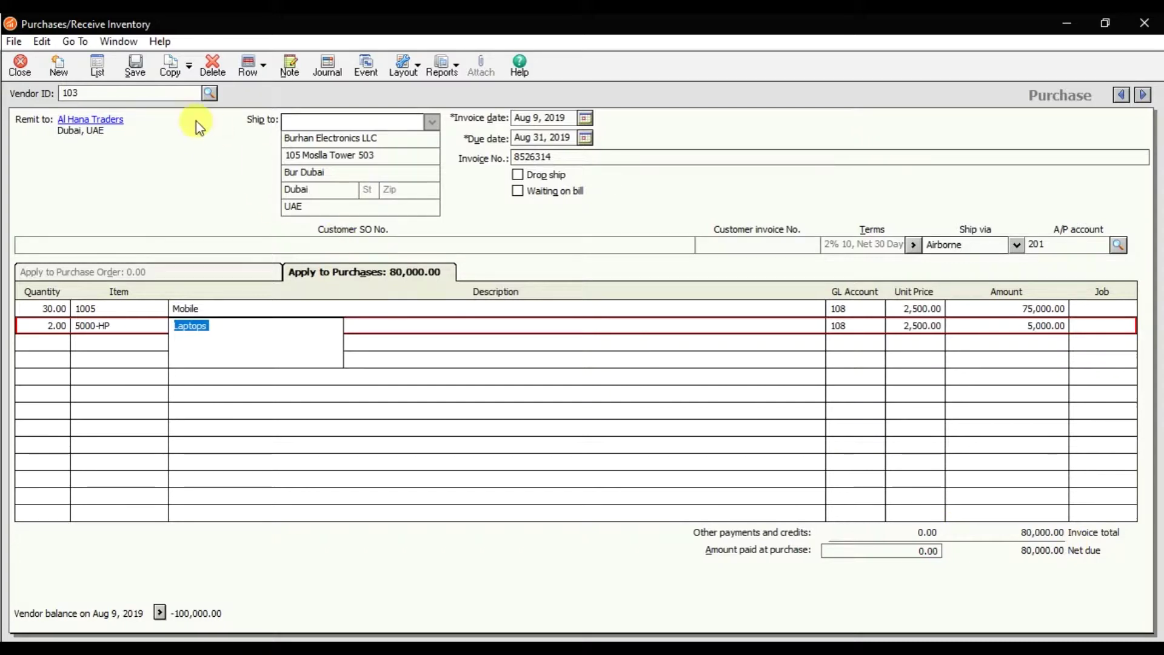
left_click(141, 75)
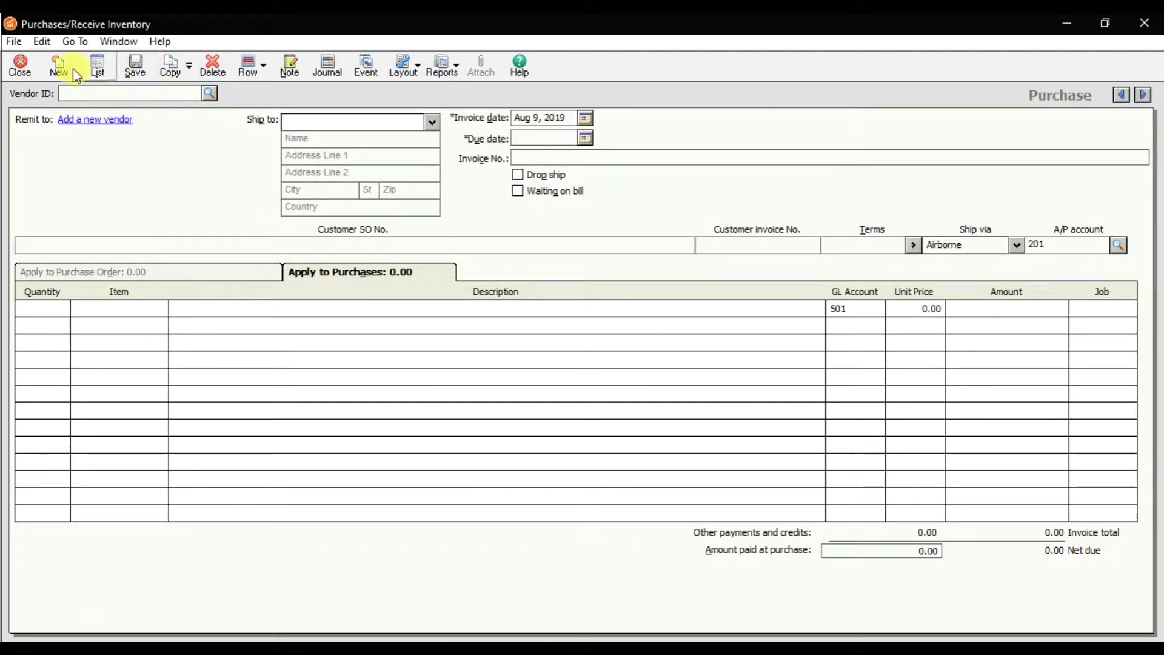
left_click(26, 68)
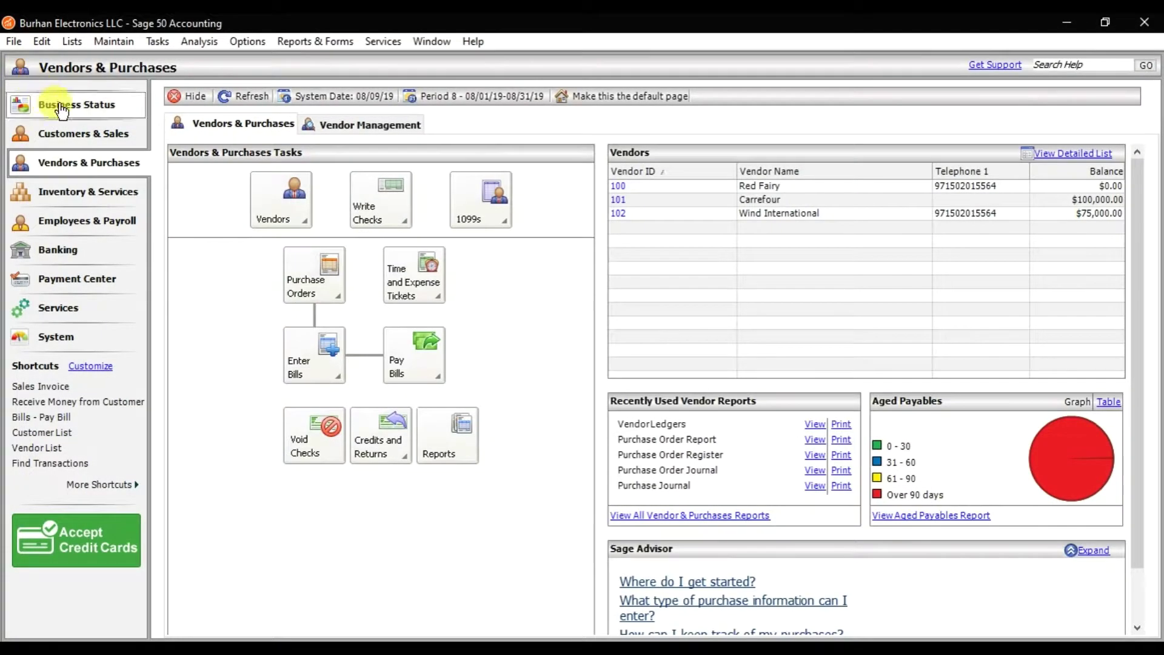
- Open the Accounts Payable Vendor Ledgers report, filter it to vendor ID 103, and examine the ledger's purchase entry and balance
left_click(342, 52)
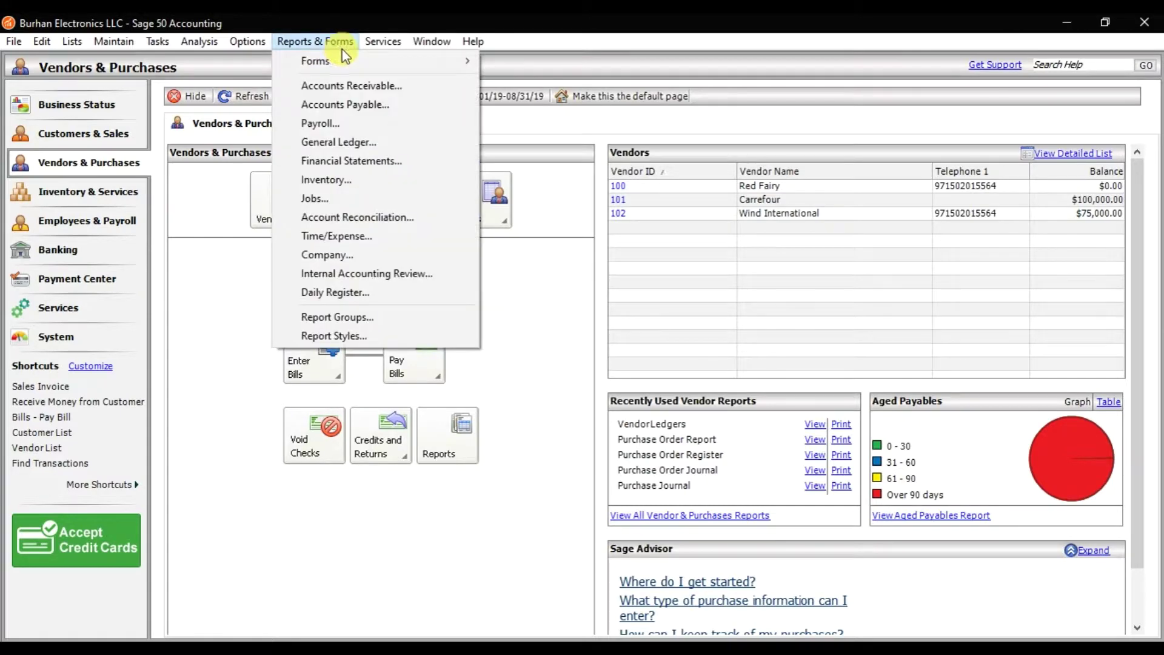
left_click(353, 104)
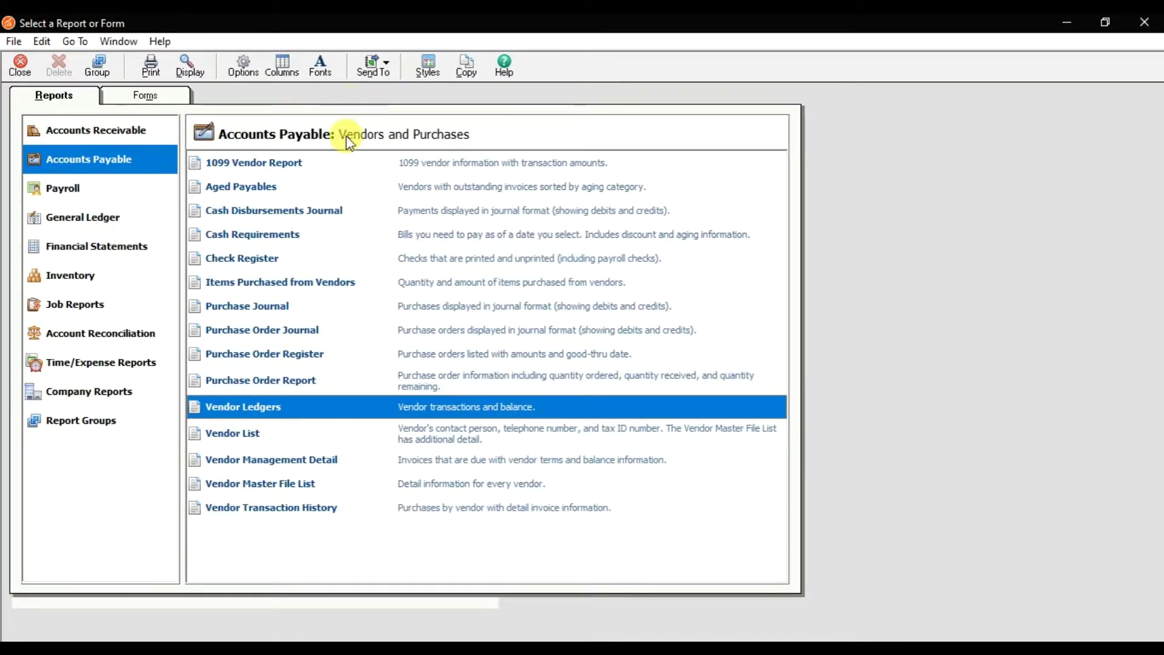
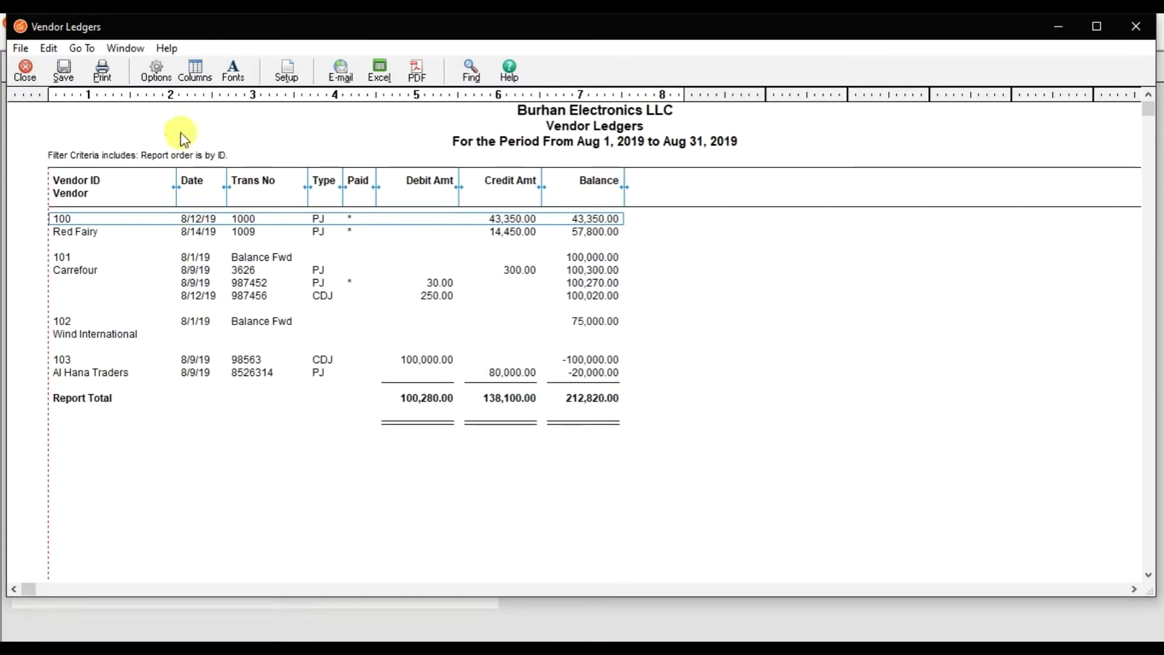
left_click(156, 71)
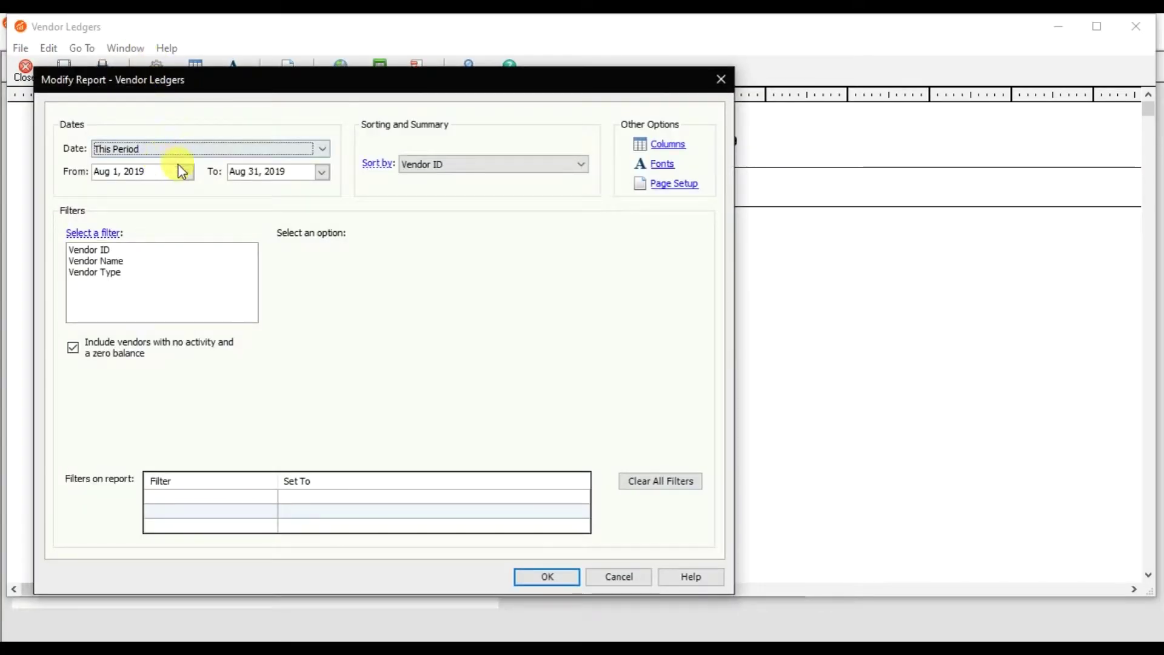
left_click(104, 250)
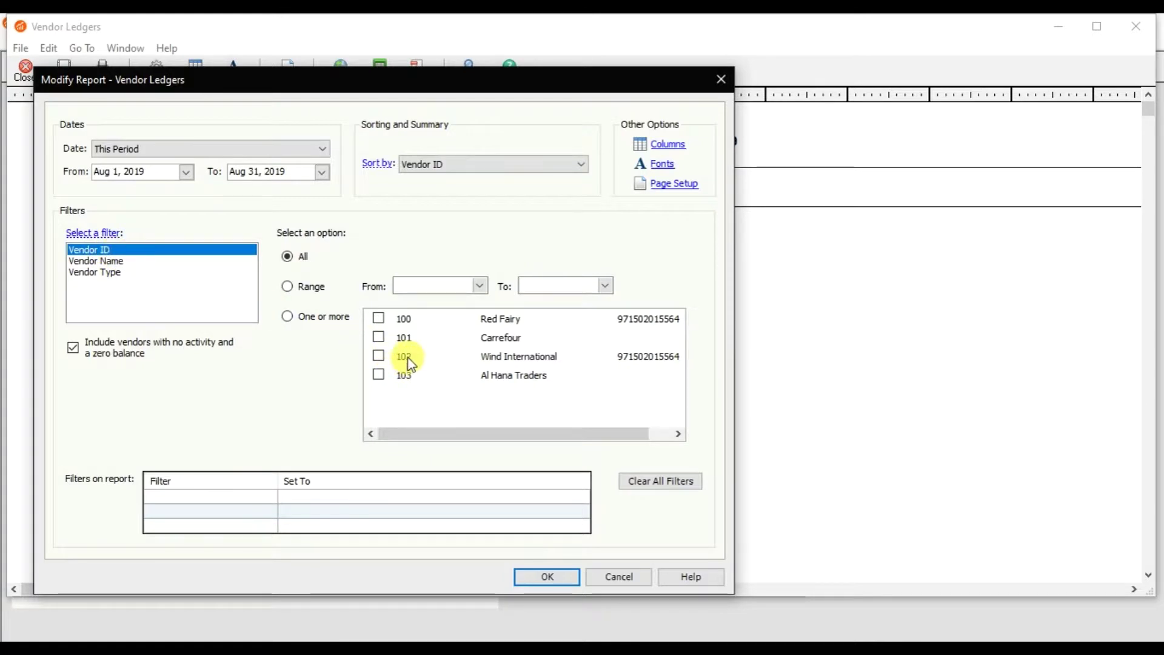
left_click(393, 376)
left_click(378, 374)
left_click(547, 577)
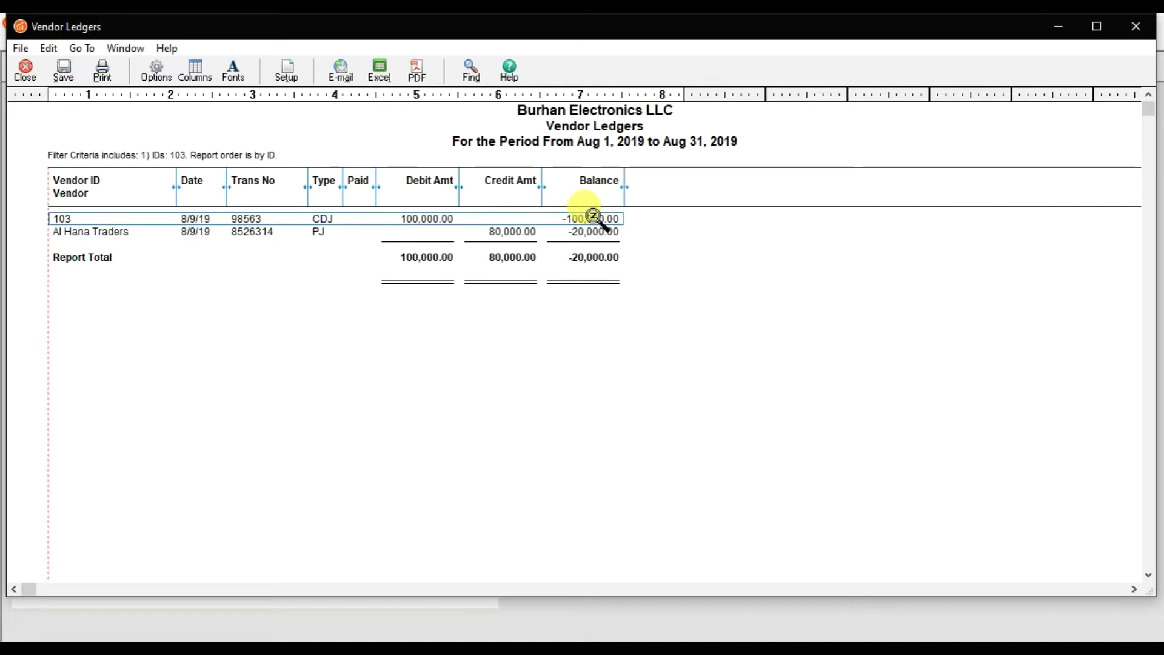
left_click(524, 232)
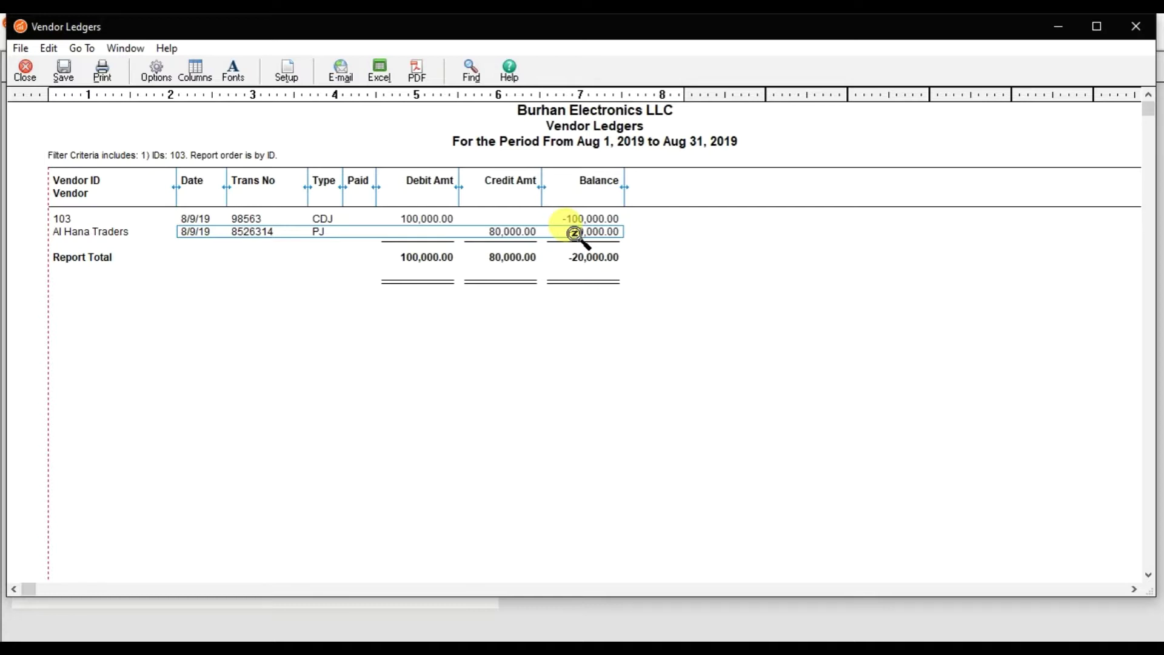
- Switch to PowerPoint and highlight the 20,000 amount in the line about recording another invoice
left_click(477, 637)
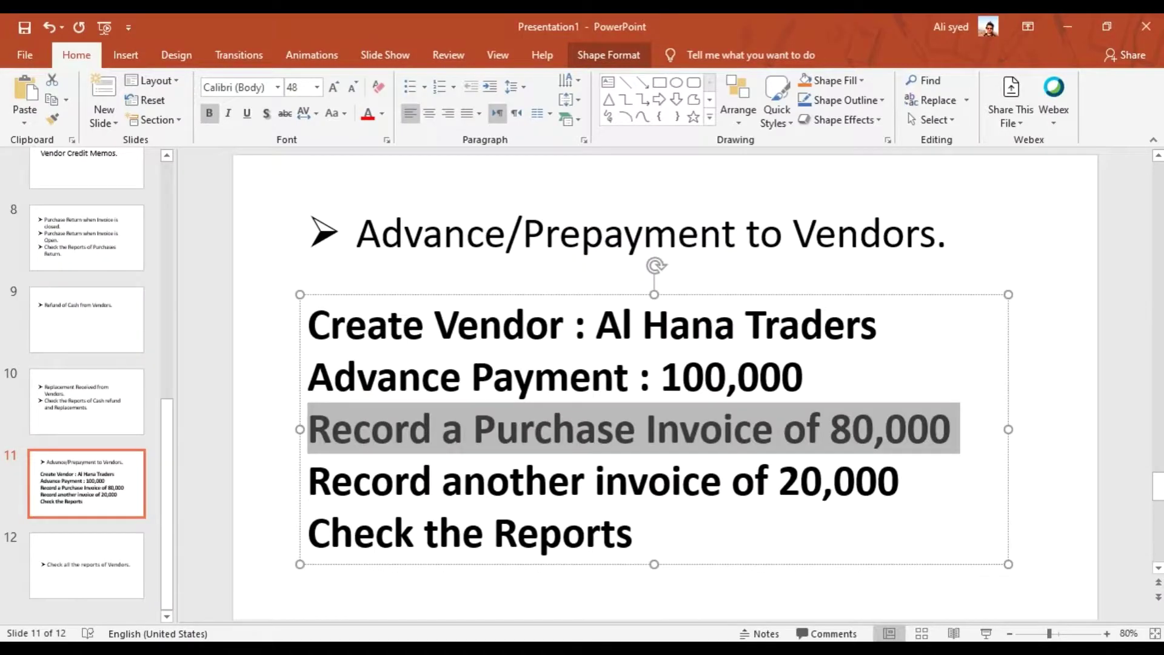
left_click_drag(776, 480, 910, 479)
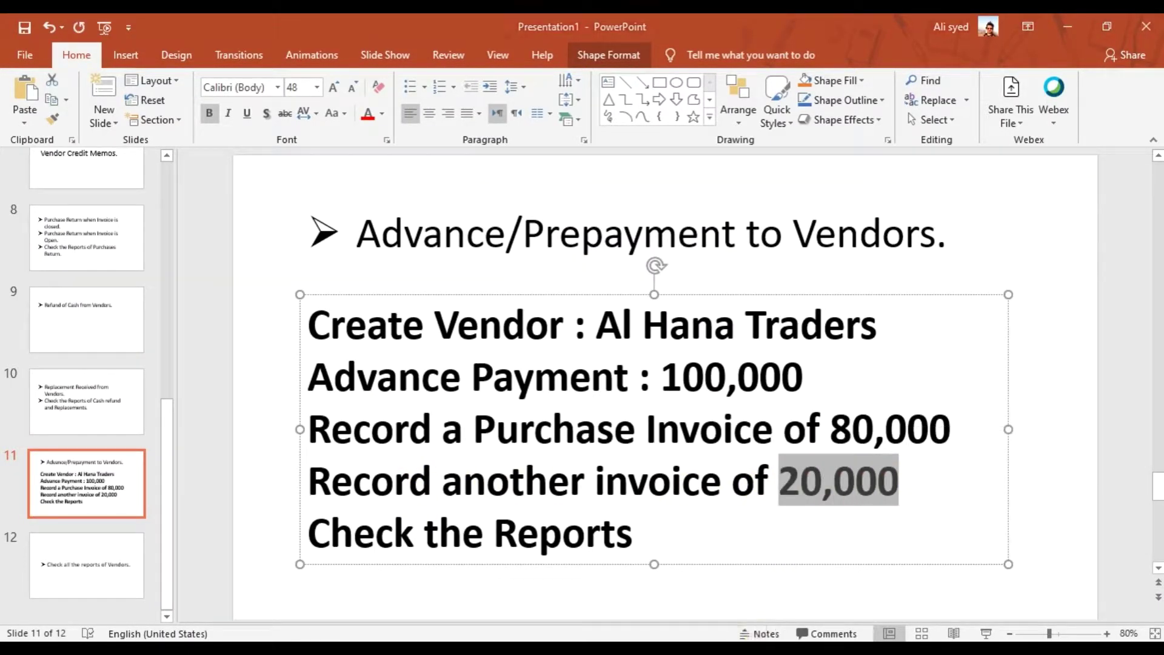
- Switch back to Sage 50, open a maximized Purchases/Receive Inventory window and choose vendor 103, Al Hana Traders
mouse_move(692, 621)
left_click(473, 591)
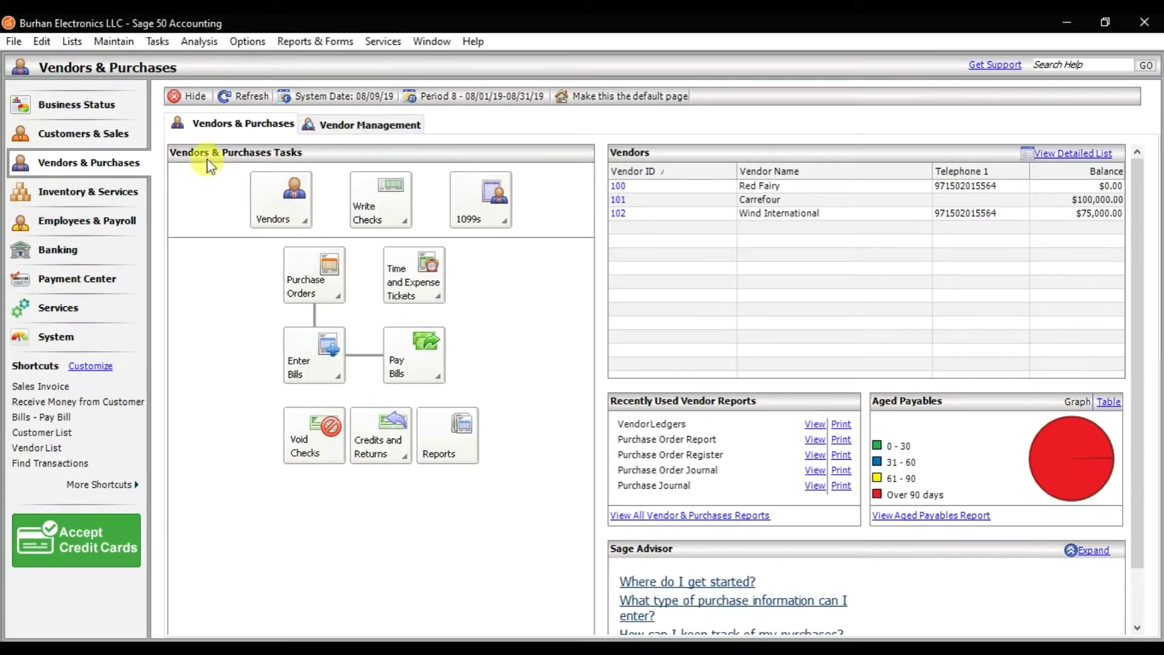
left_click(157, 42)
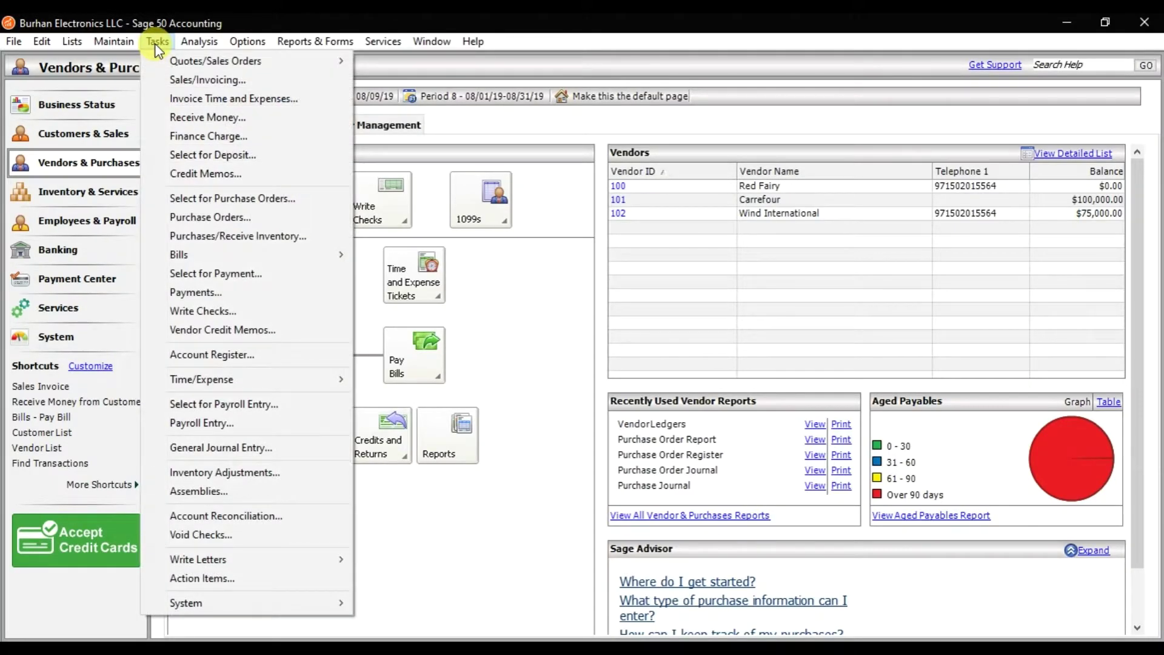
left_click(211, 234)
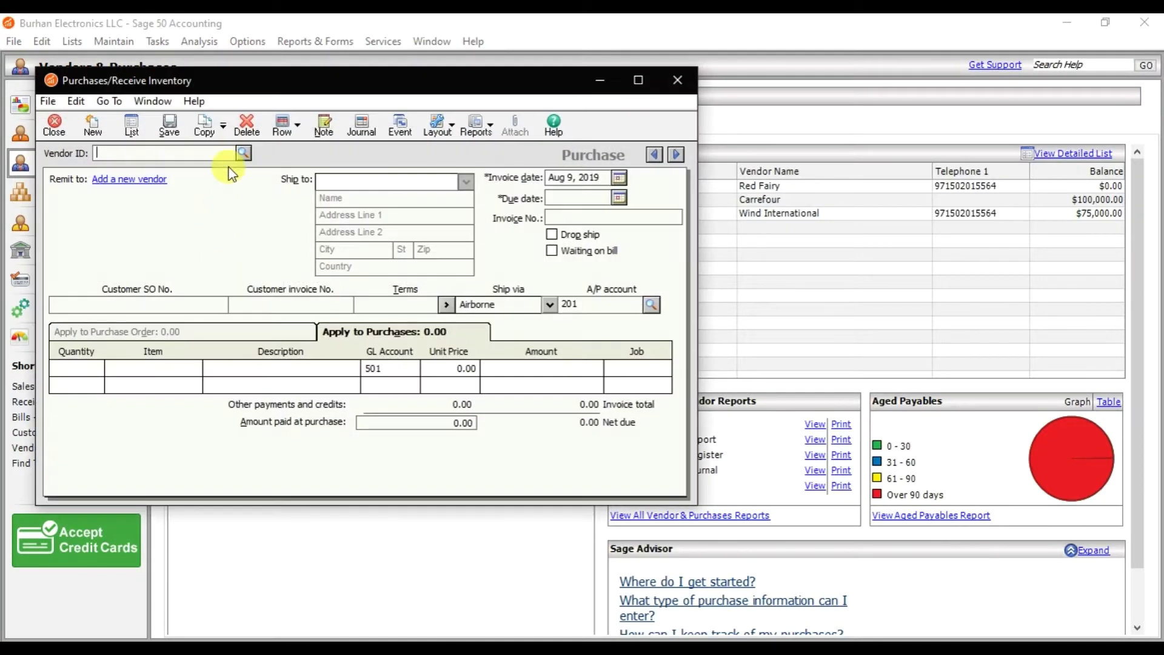
double_click(318, 91)
left_click(208, 93)
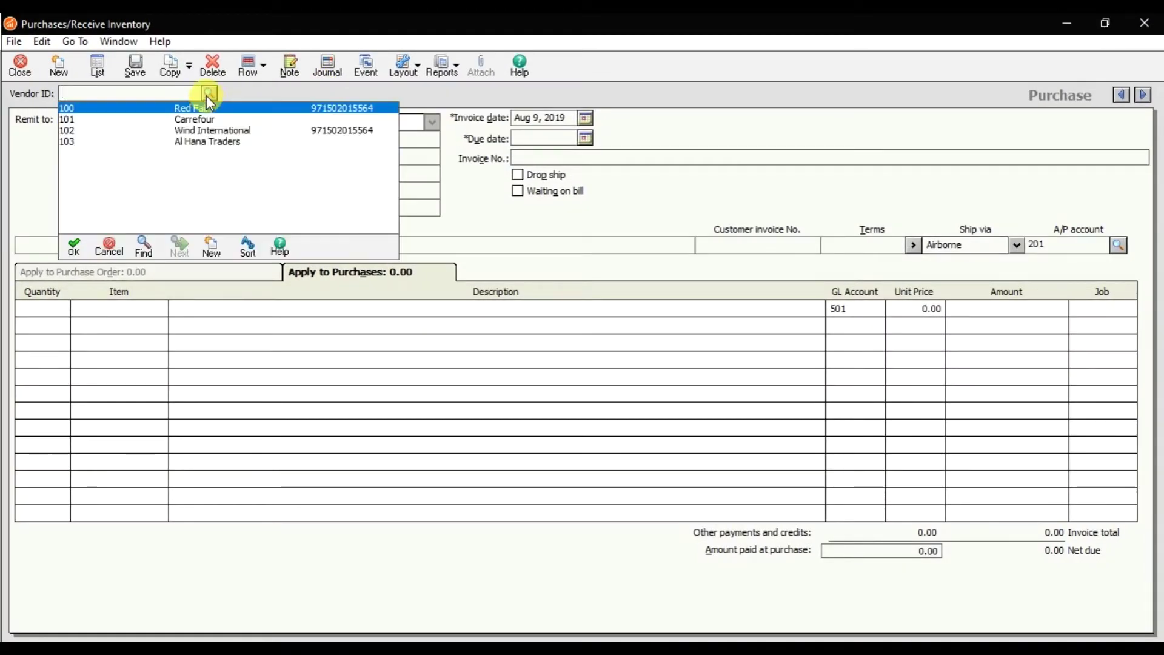
double_click(186, 142)
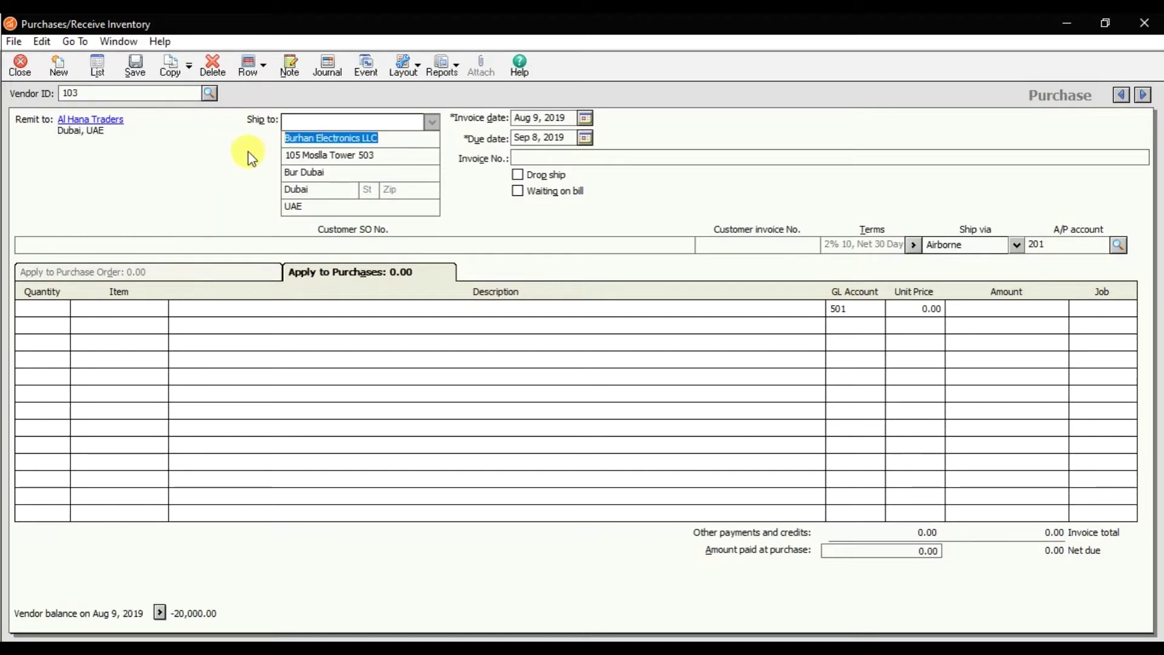
- Set the new purchase's due date to Aug 31, 2019 and its invoice number to 254125
left_click(584, 138)
left_click(525, 179)
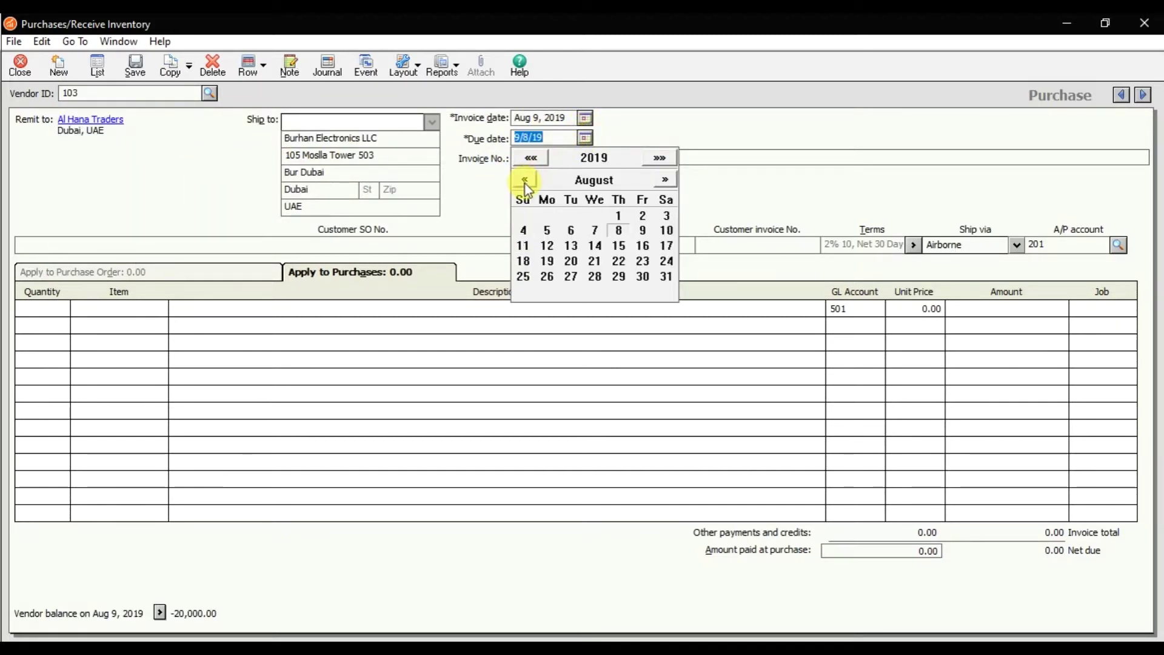
left_click(667, 276)
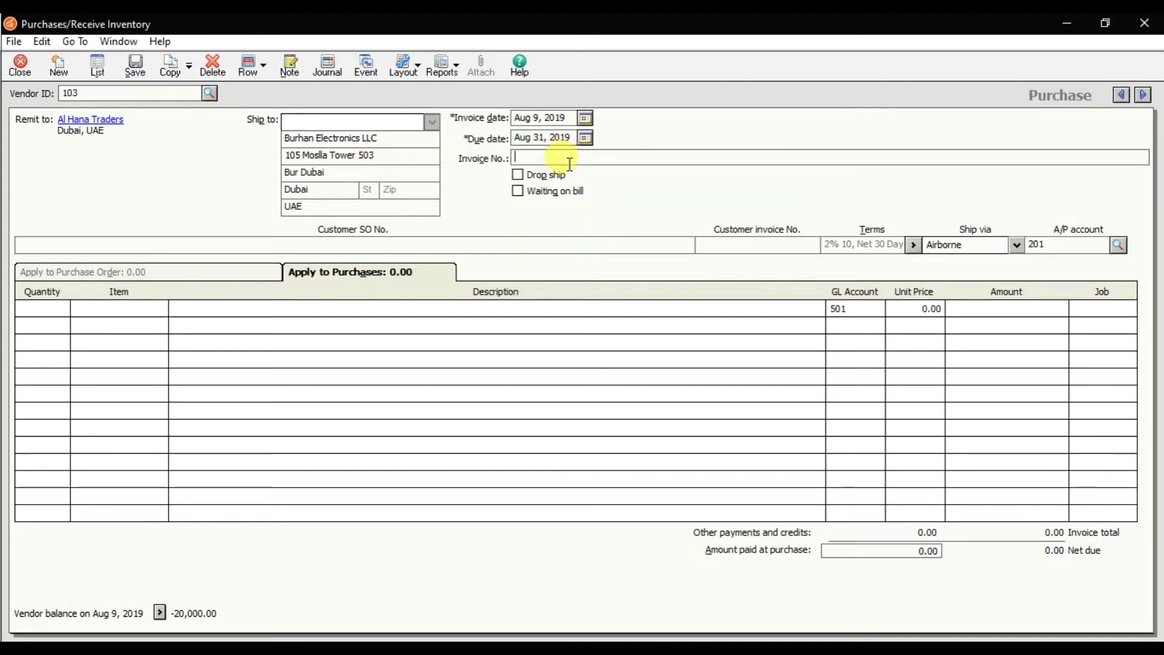
type("254125")
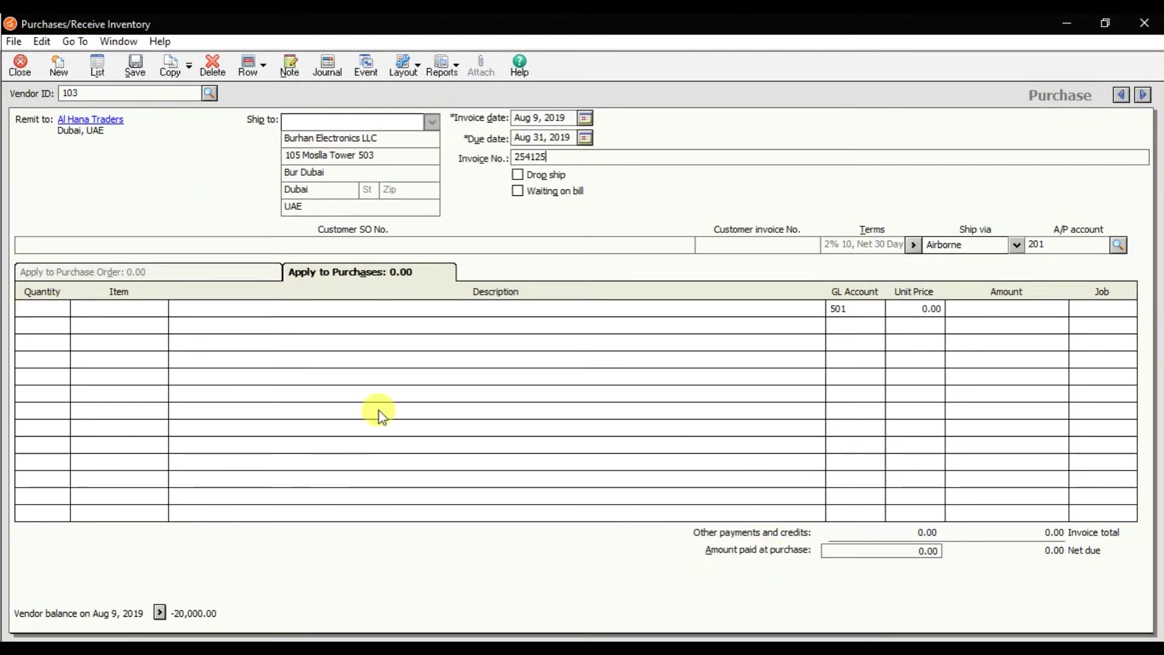
- Add a line to the purchase for 5 units of laptop item 5000-HP
left_click(53, 310)
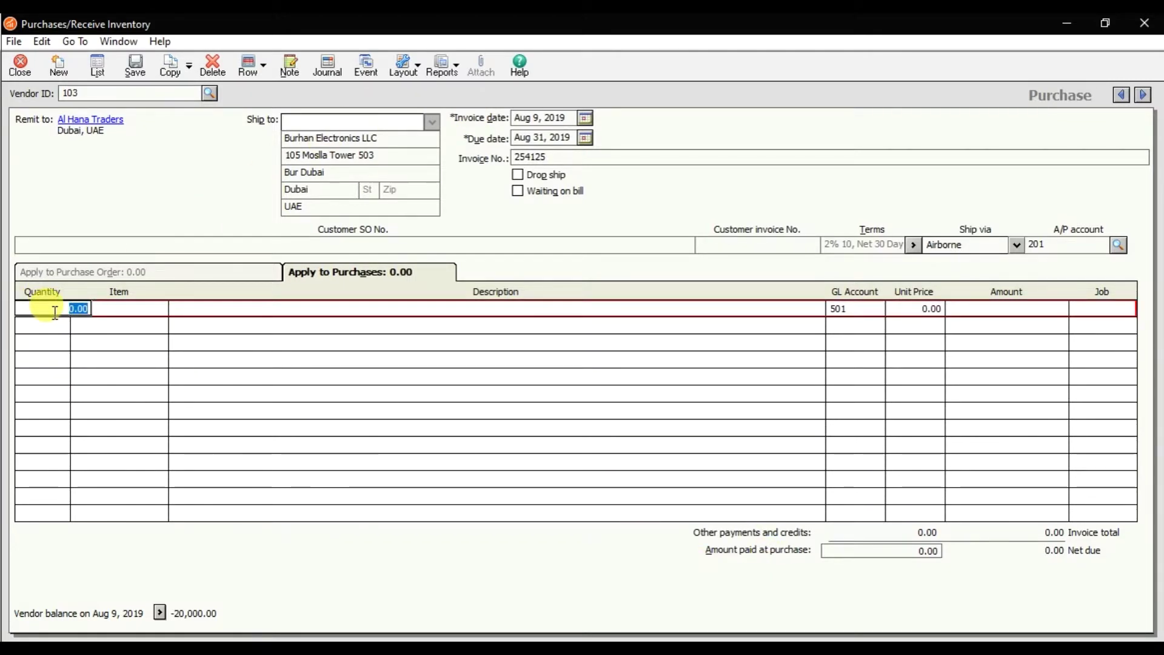
type("5")
key("Tab")
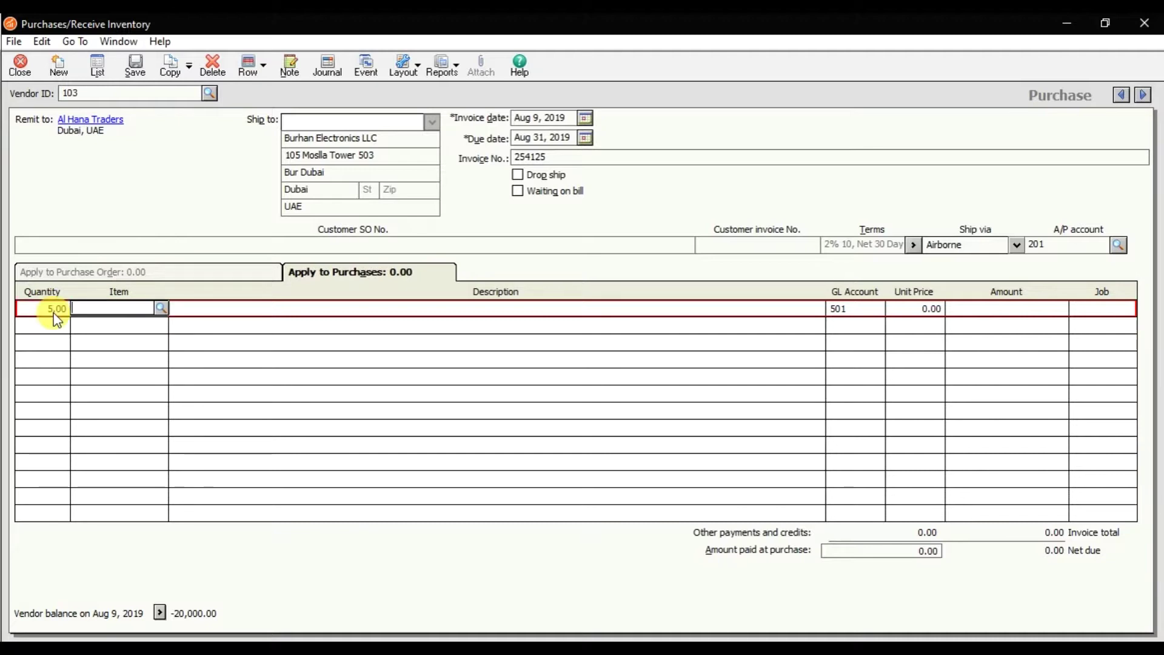
left_click(161, 308)
scroll(305, 384, "down", 5)
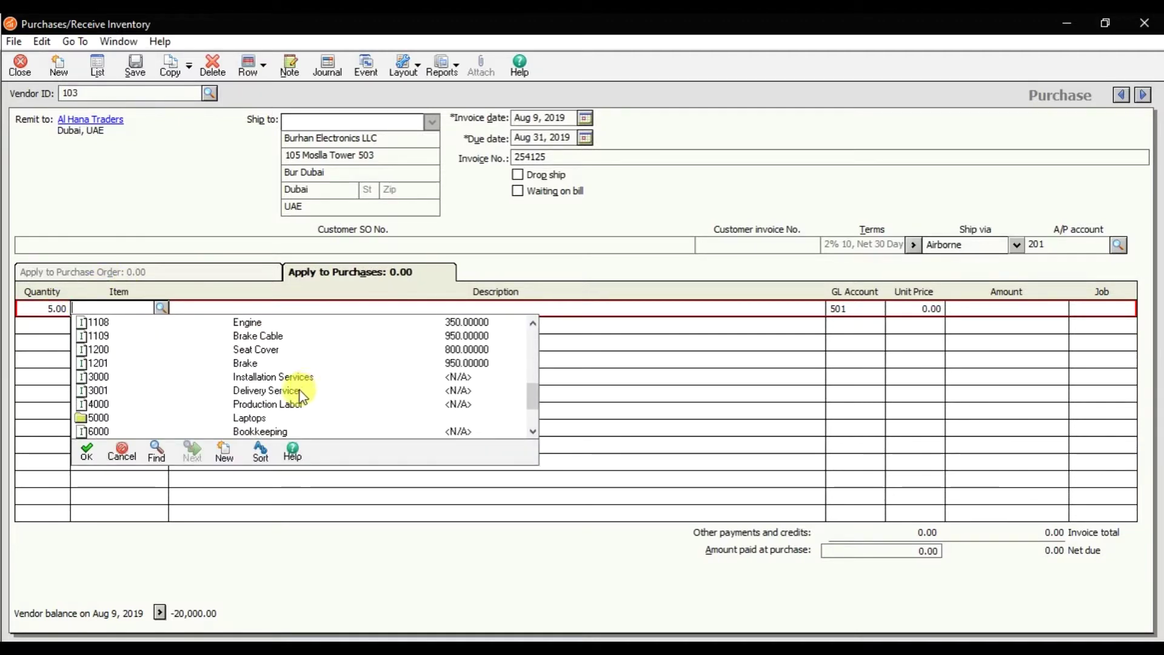
left_click(265, 418)
double_click(261, 404)
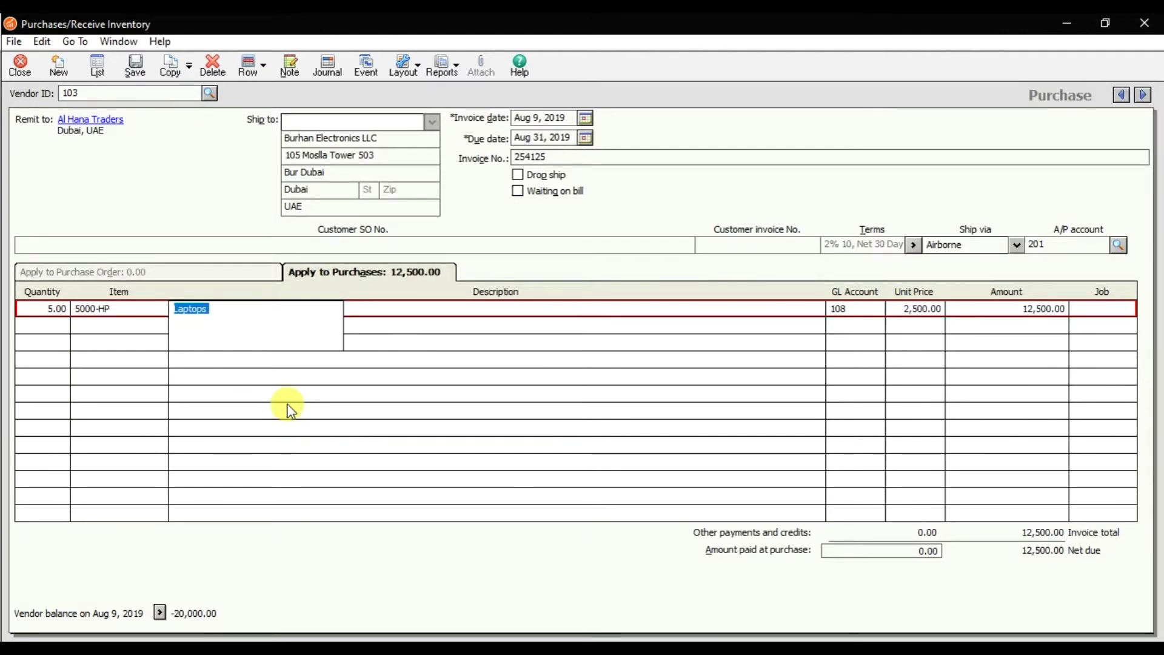
- Try a quantity of 10 on the 5000-HP laptop line and set it back to 5
left_click(56, 309)
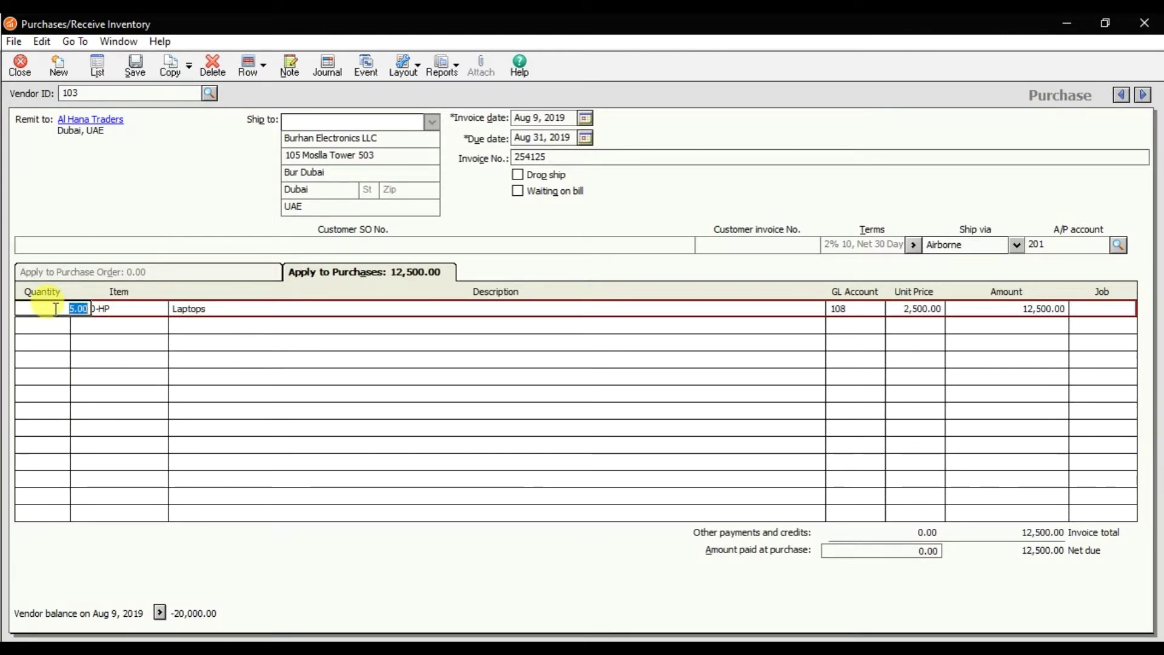
type("10")
key("Tab")
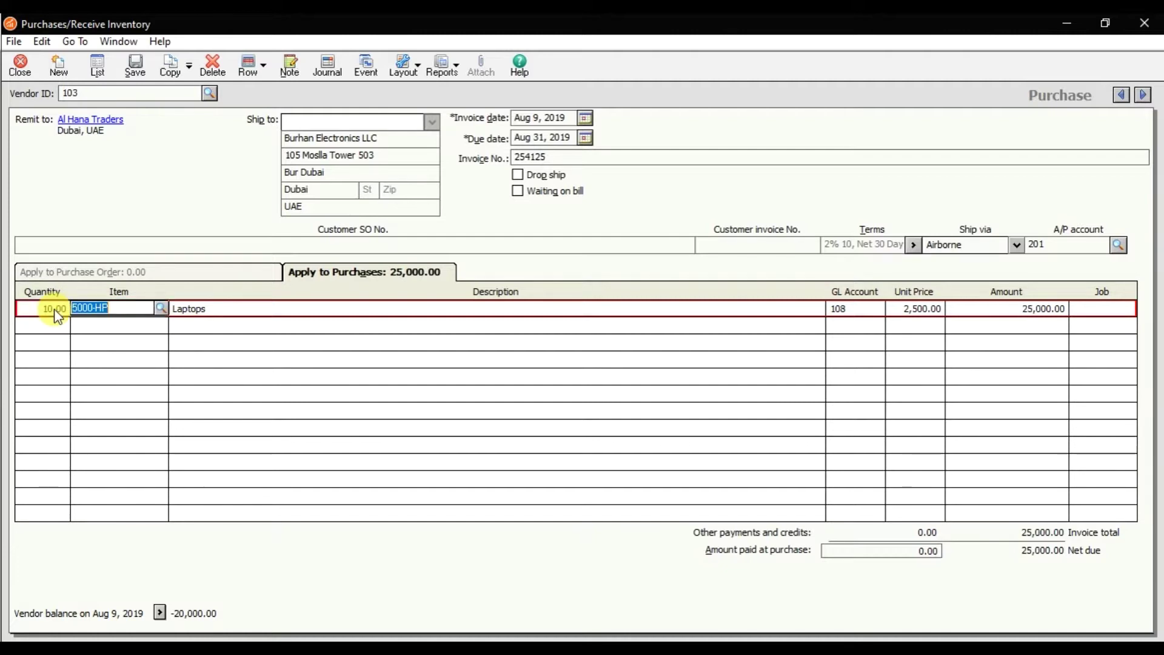
left_click(54, 307)
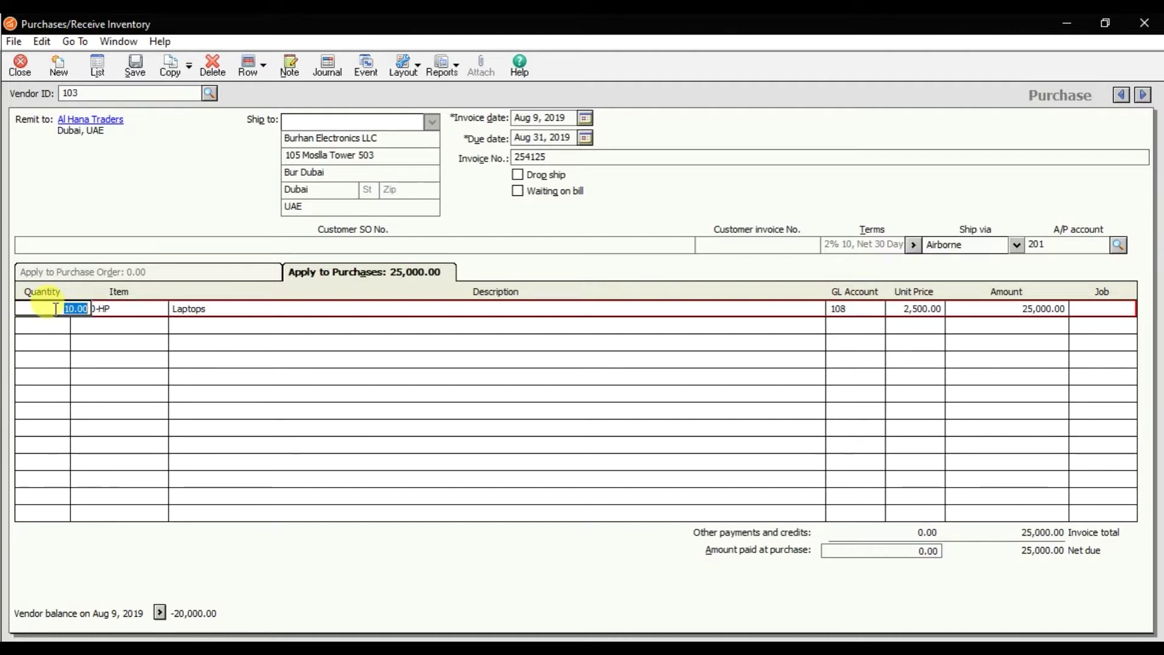
type("5")
key("Tab")
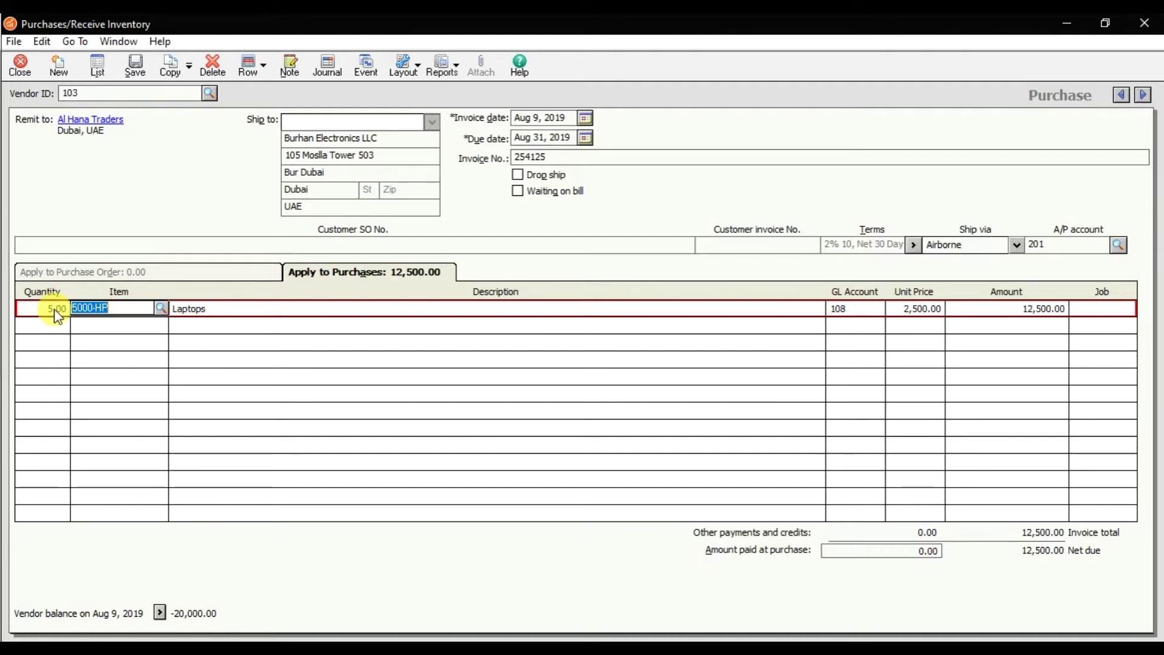
- Add a second purchase line for 4 units of the Acer laptop, item 5000-AC
key("Tab")
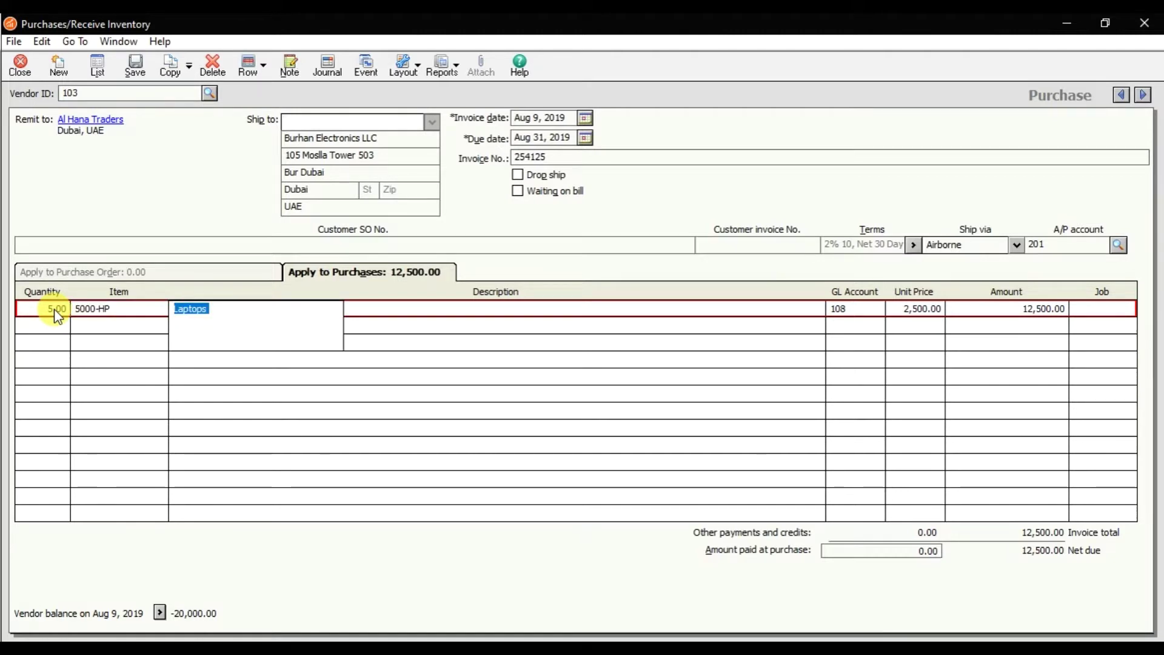
key("Tab")
key("Tab")
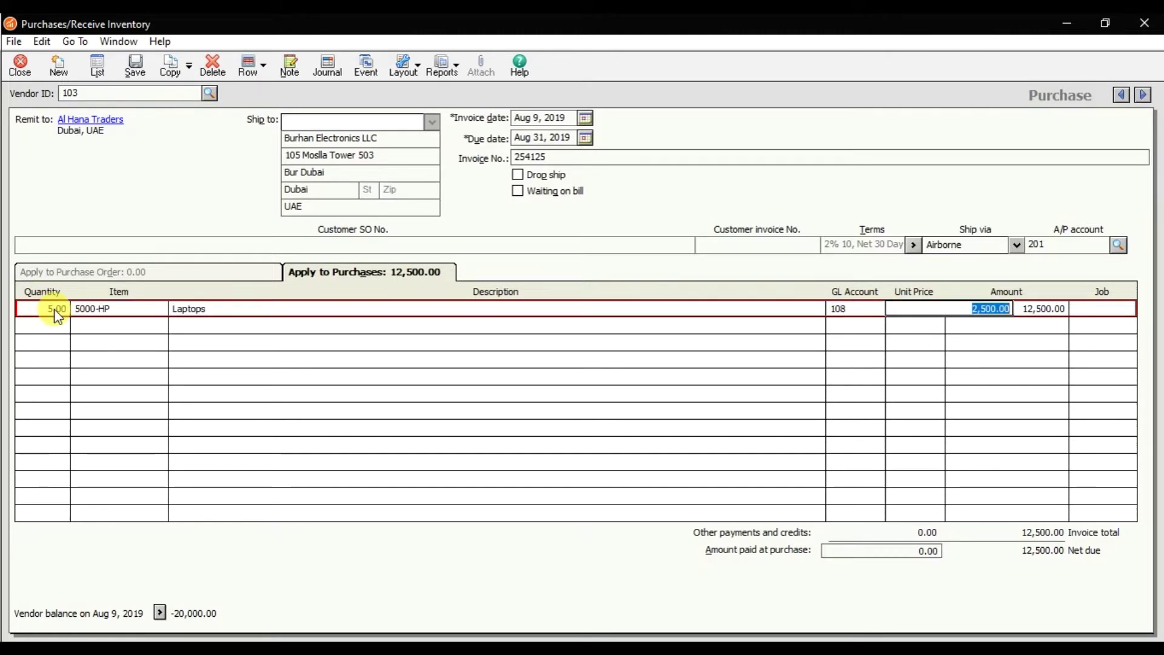
key("Tab")
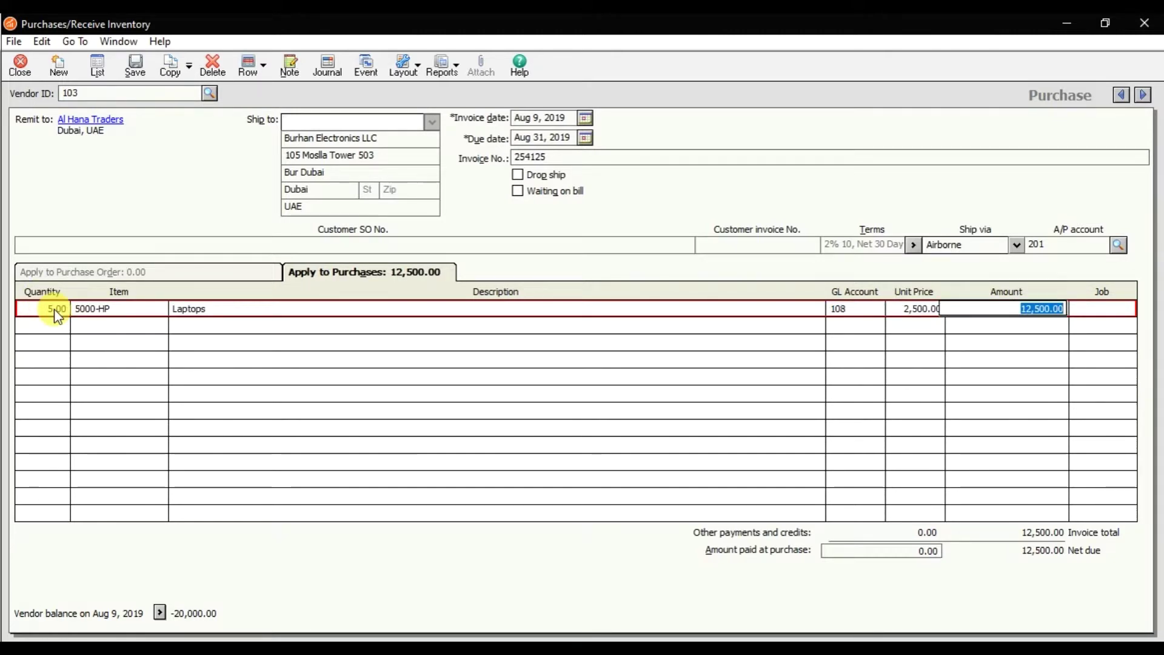
key("Tab")
key("Tab")
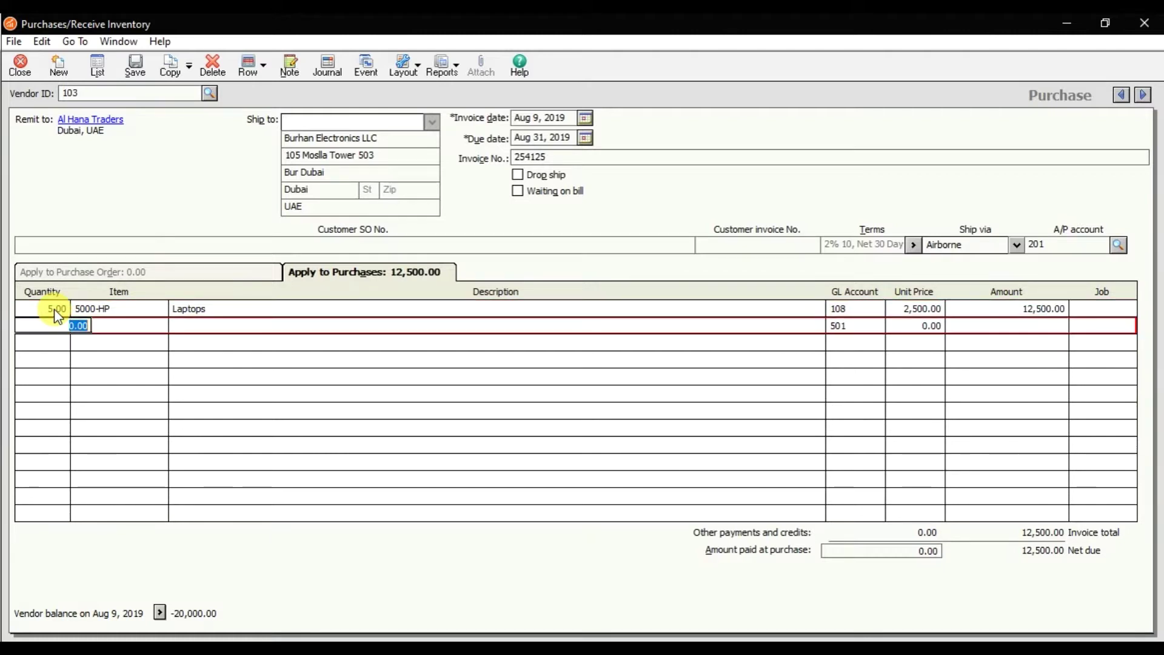
type("4")
key("Tab")
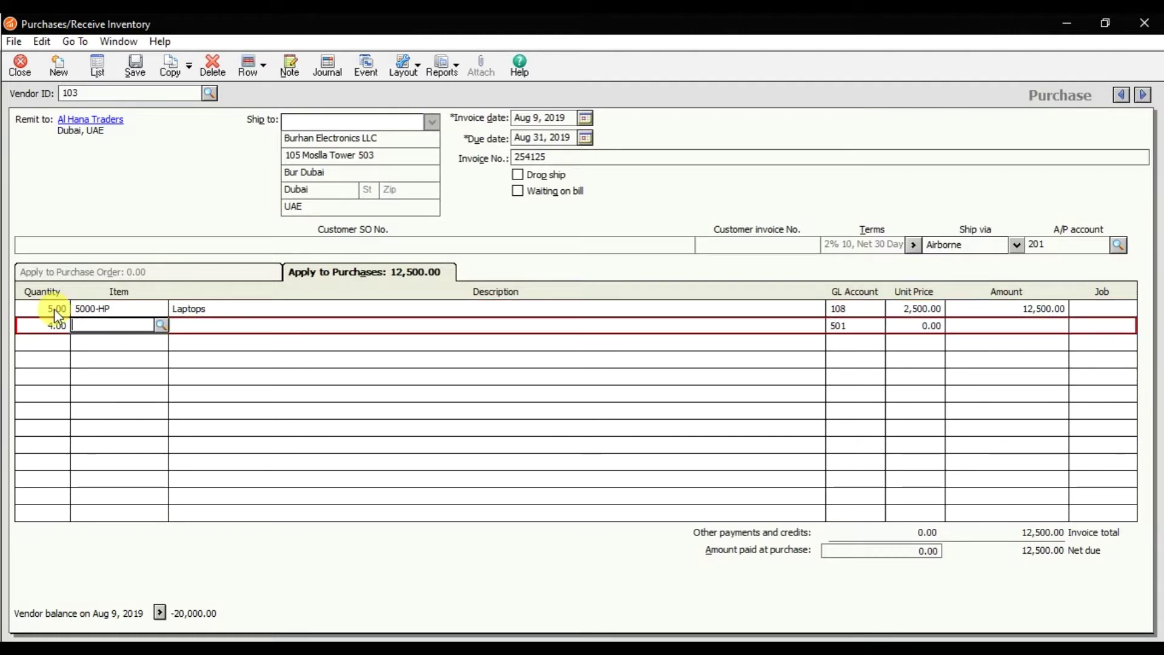
key("question")
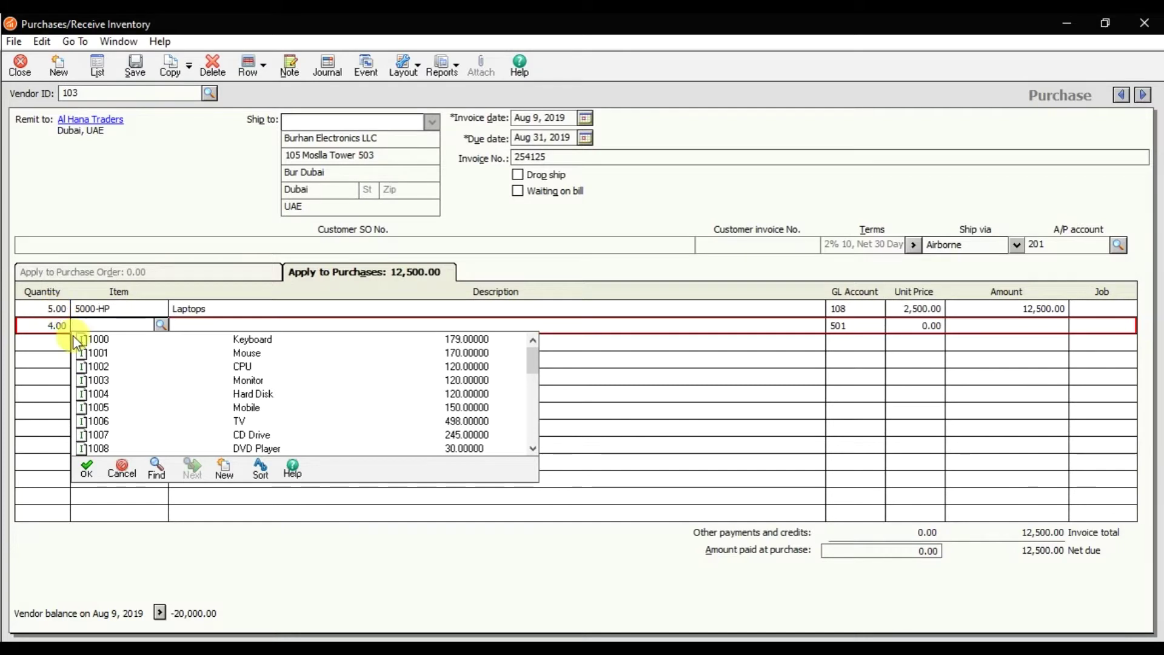
scroll(206, 409, "down", 2)
scroll(221, 395, "down", 5)
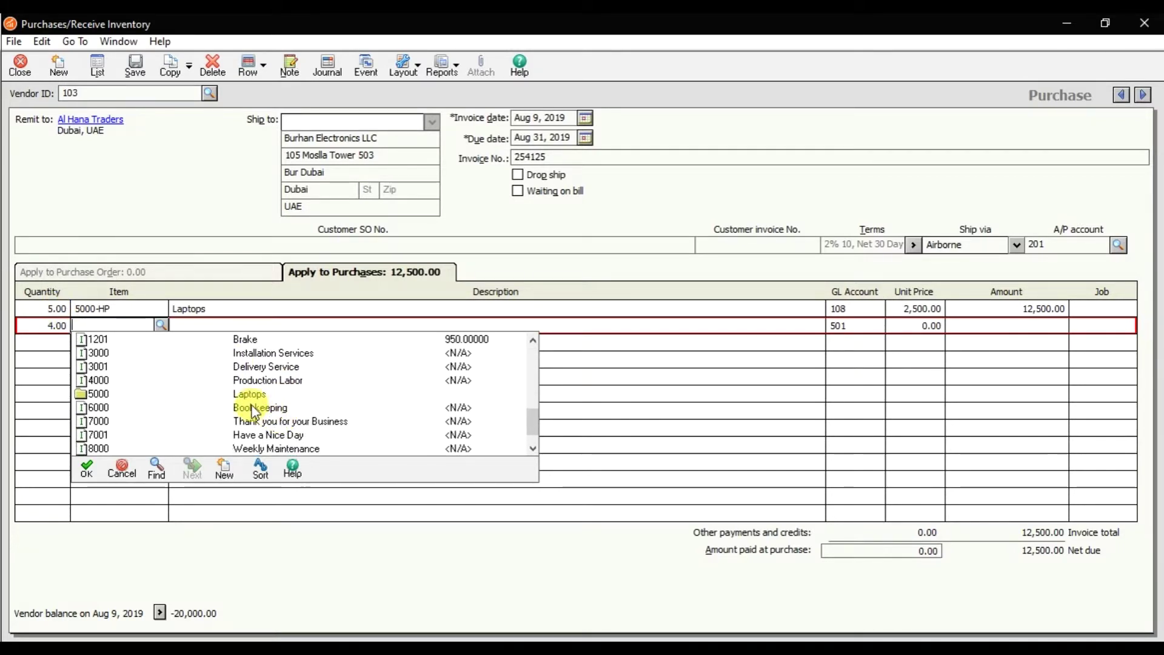
left_click(249, 395)
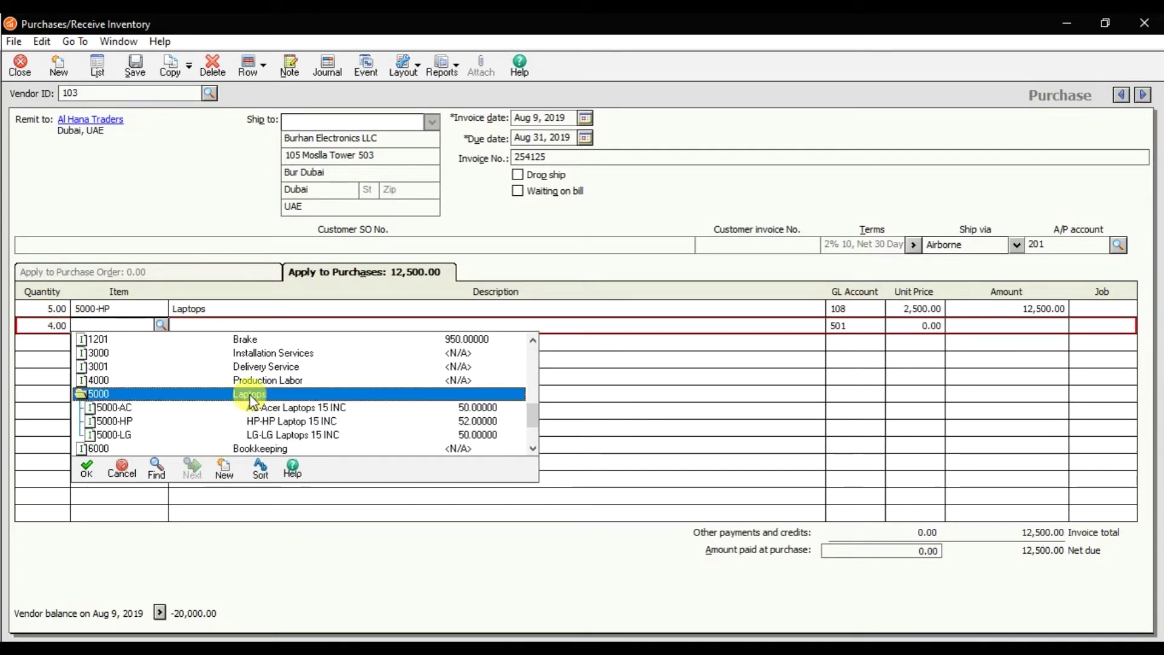
double_click(308, 407)
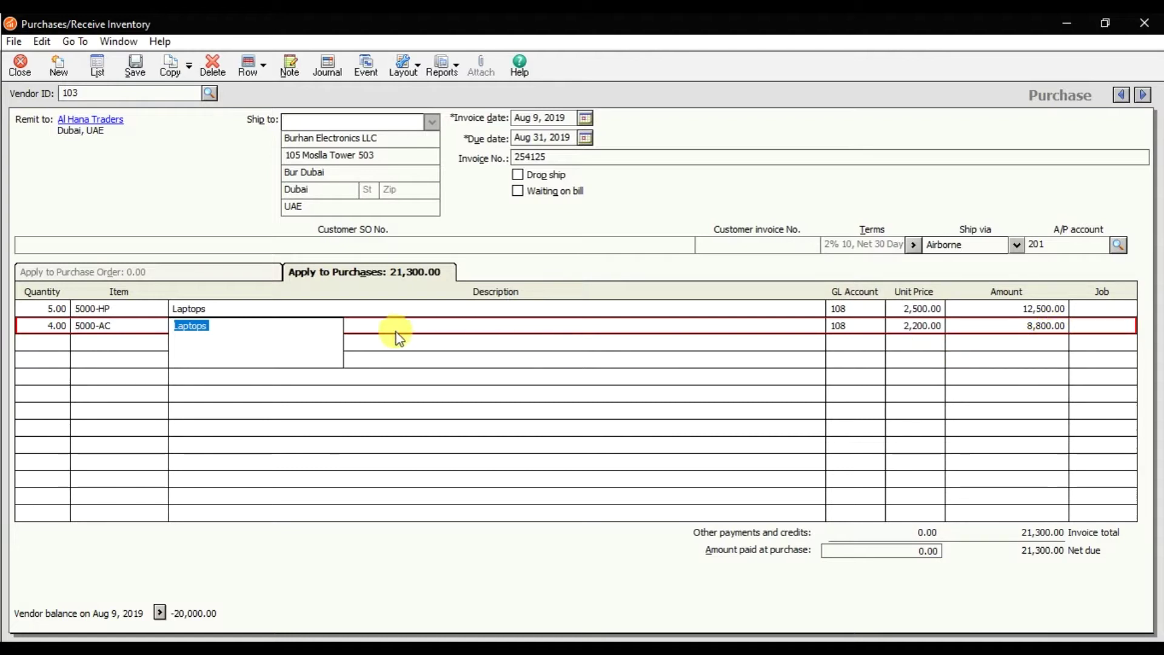
- Set the quantity of the 5000-AC laptop line to 2
left_click(57, 328)
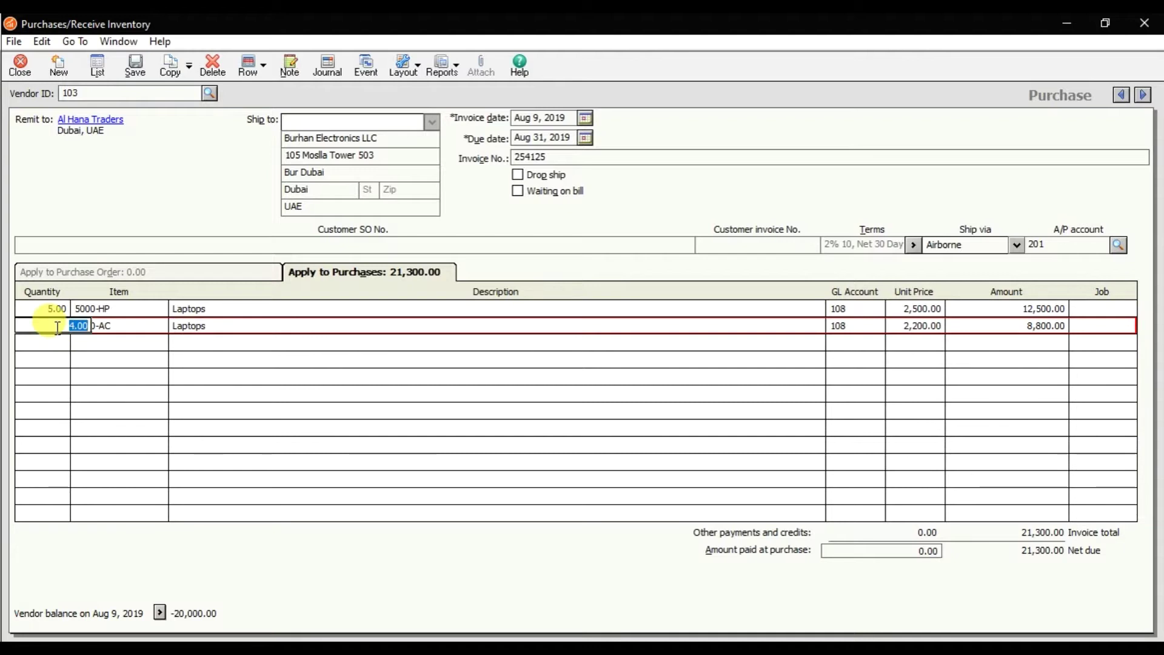
type("2")
key("Tab")
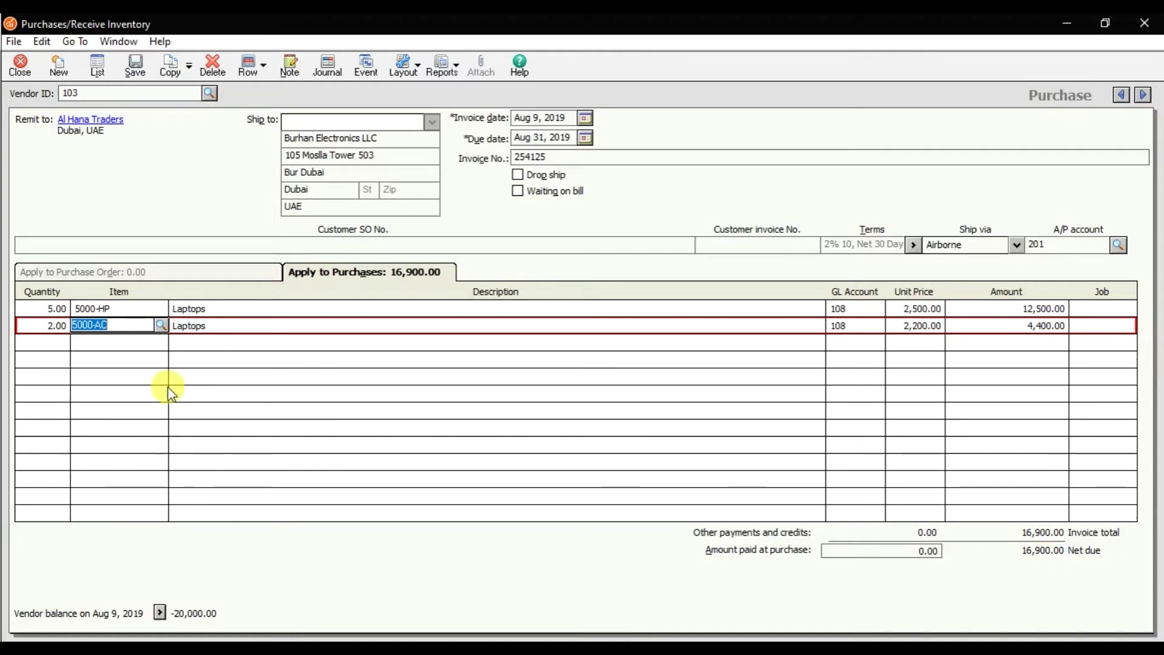
- Add a third purchase line for 10 units of item 1000, Keyboard
left_click(51, 342)
type("10")
key("Tab")
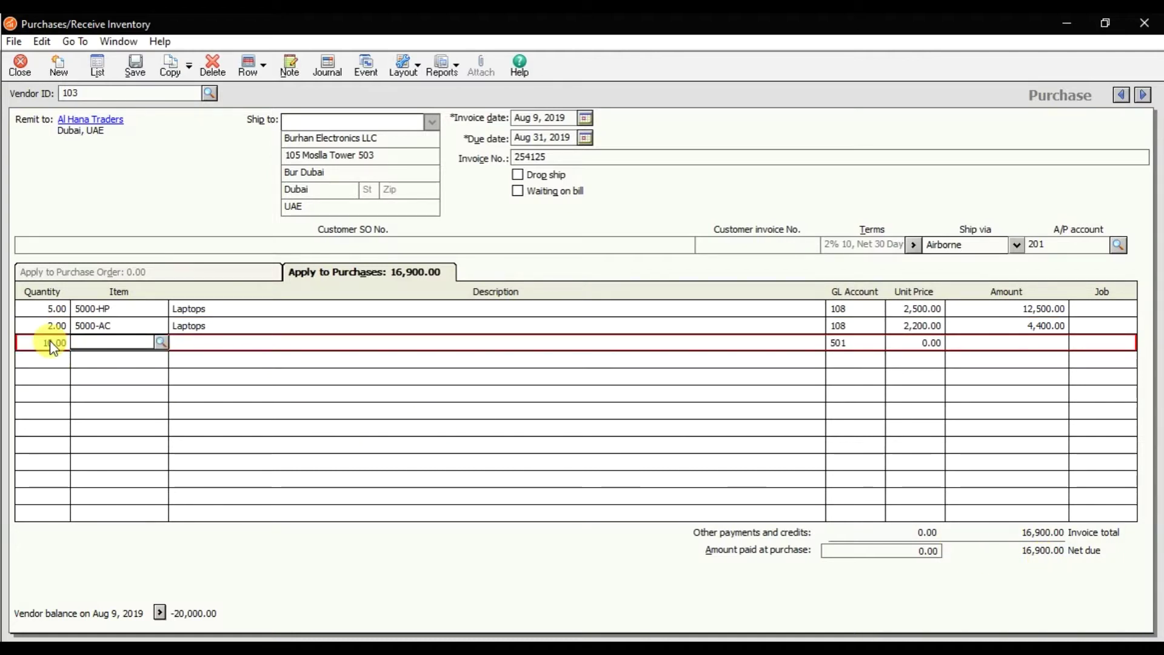
left_click(161, 342)
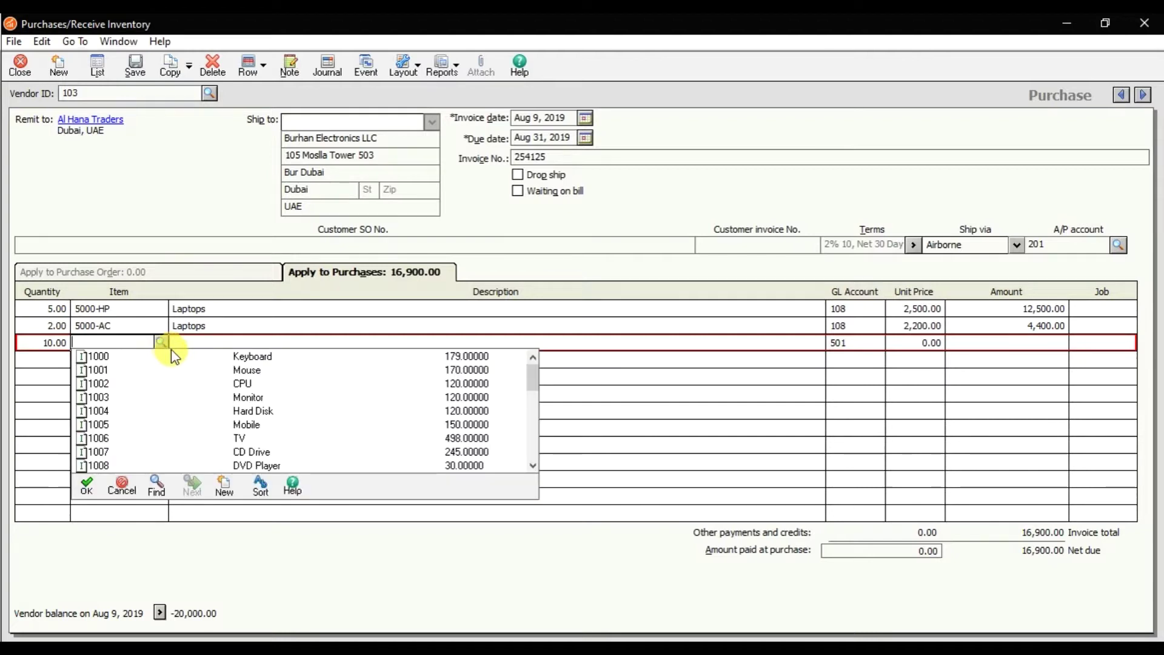
double_click(231, 358)
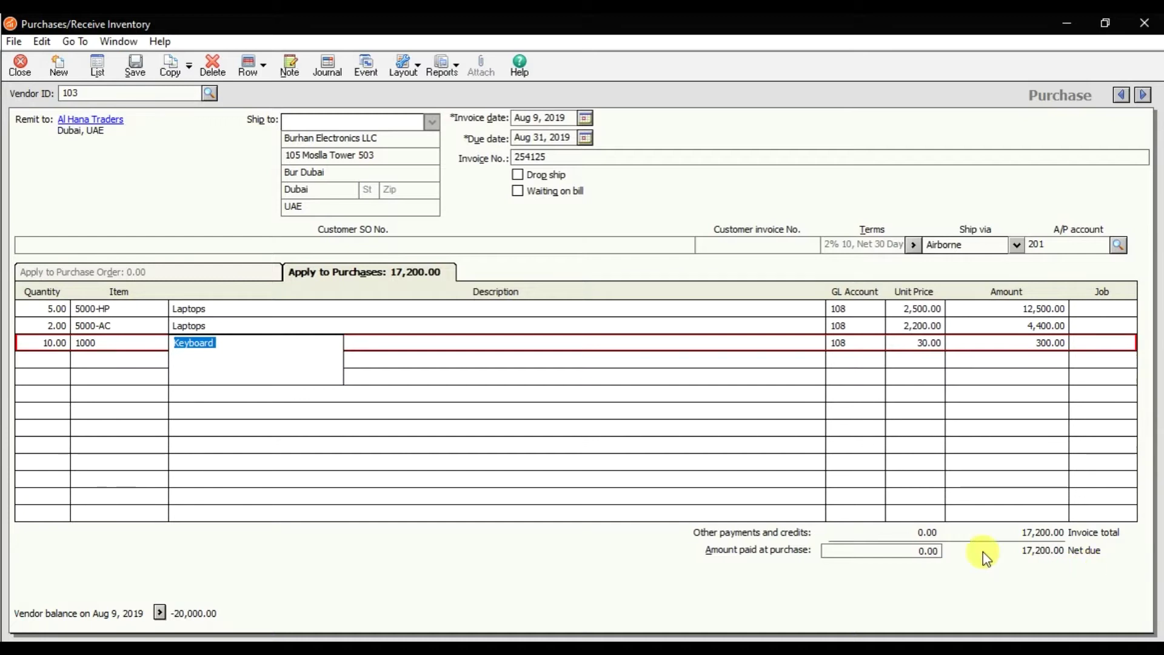
- Add a fourth purchase line for 20 units of item 1004, Hard Disk
left_click(59, 360)
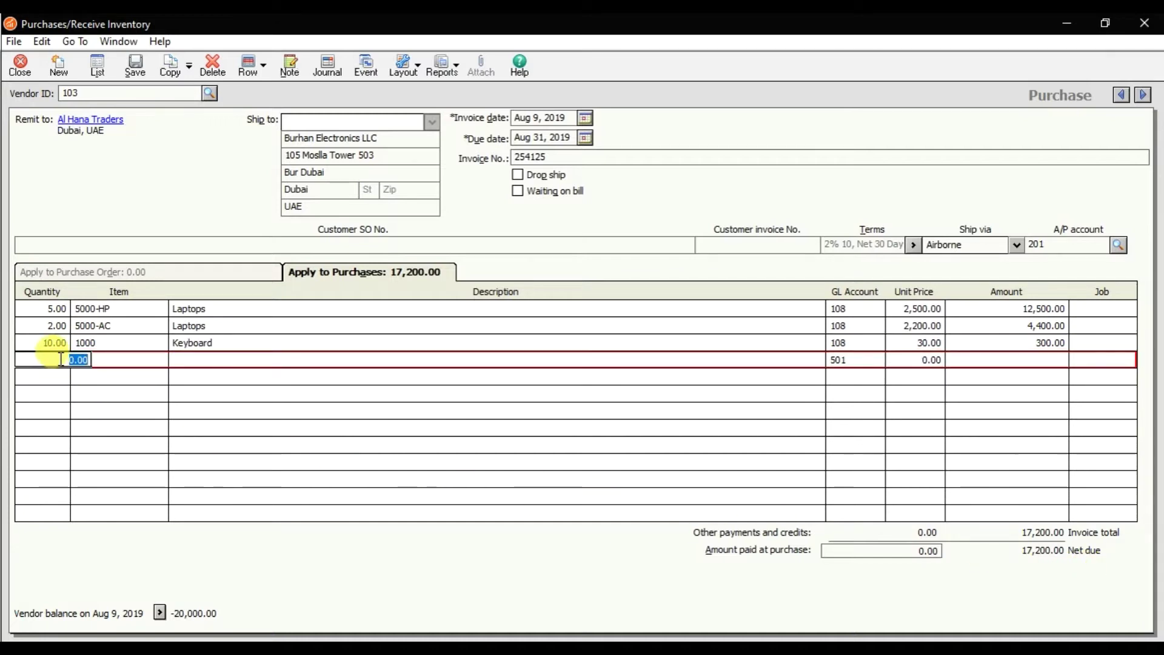
type("20")
key("Tab")
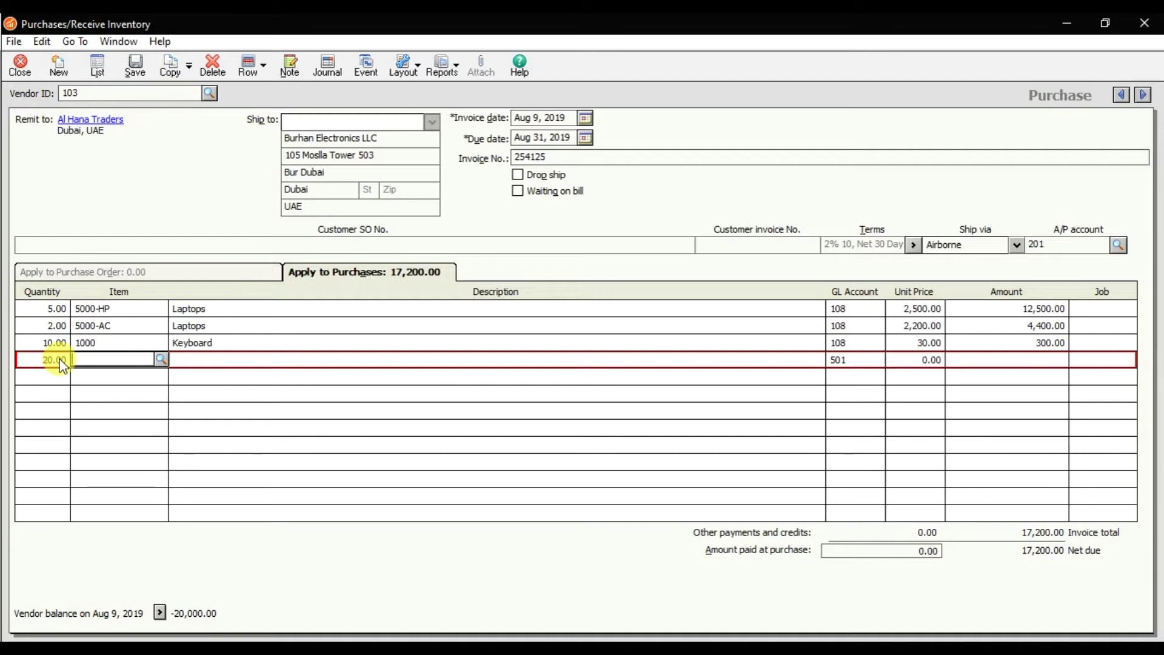
left_click(162, 360)
double_click(250, 430)
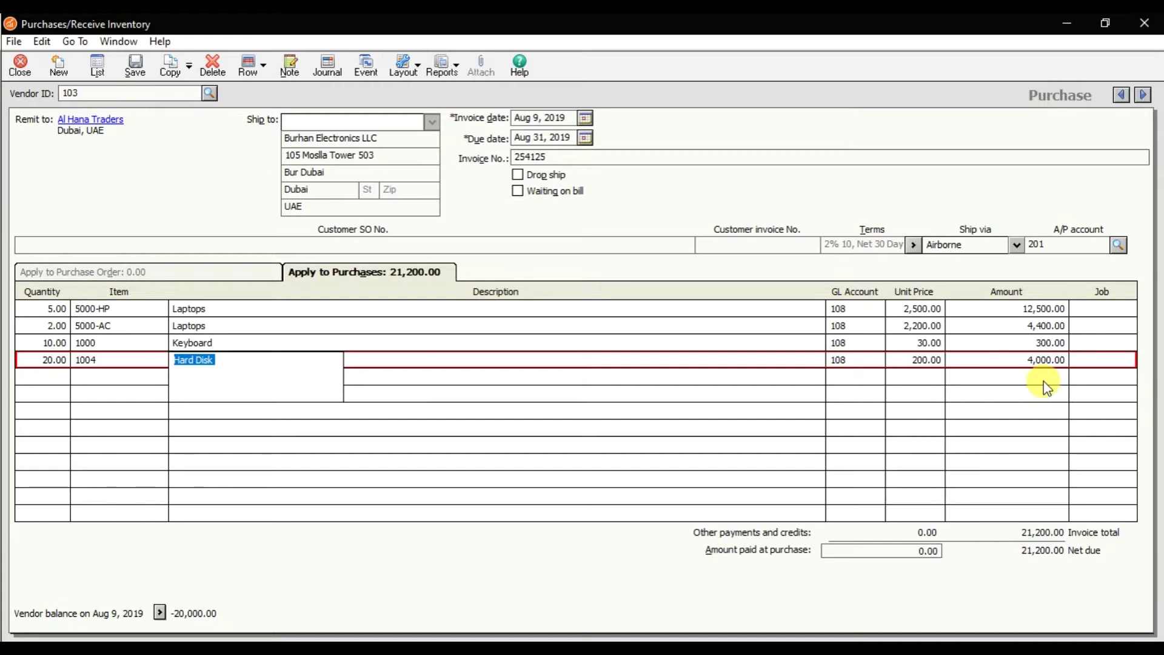
- Save the purchase invoice with the Hard Disk line's price and amount left as they are, and close the Purchases/Receive Inventory window
left_click(920, 356)
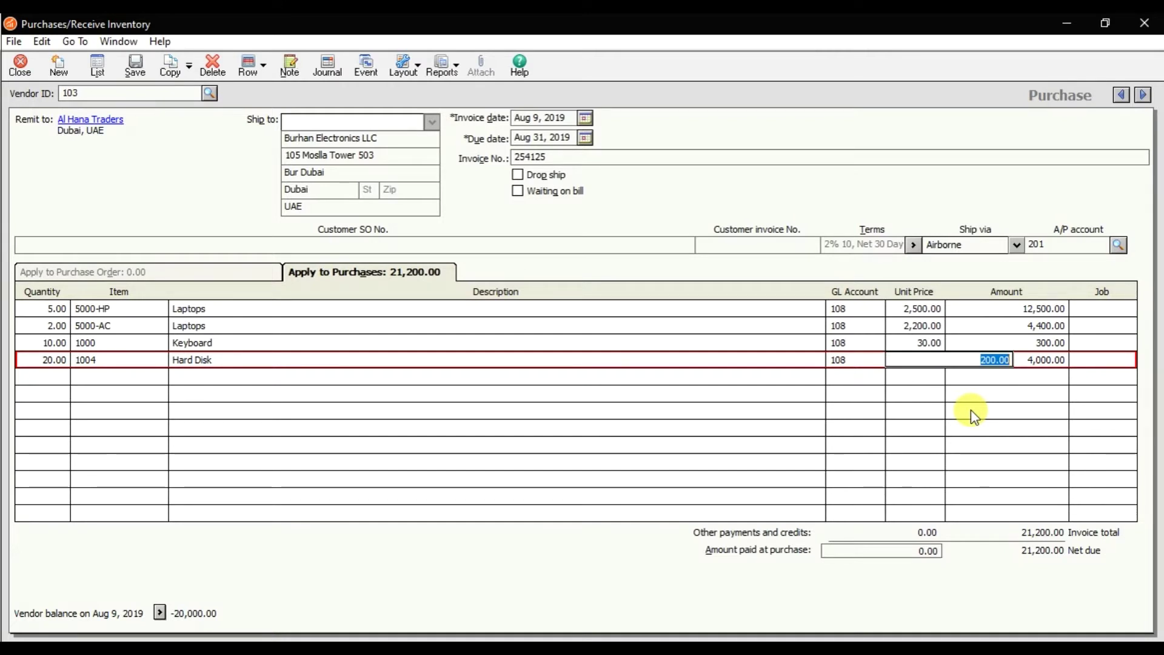
key("Tab")
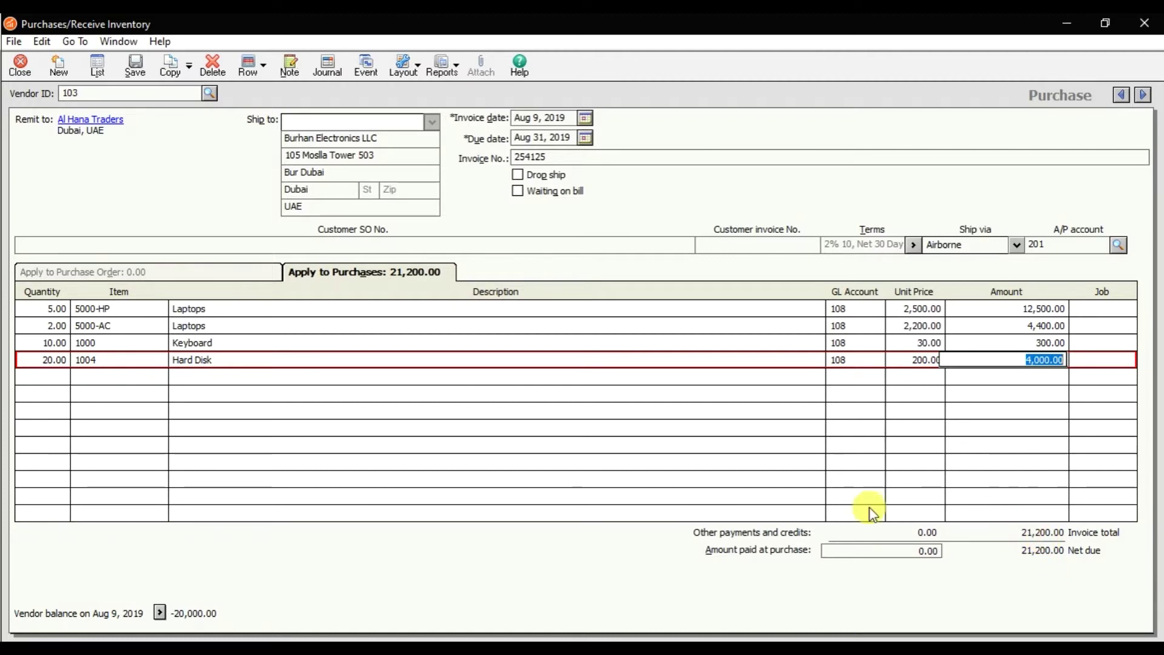
left_click(131, 70)
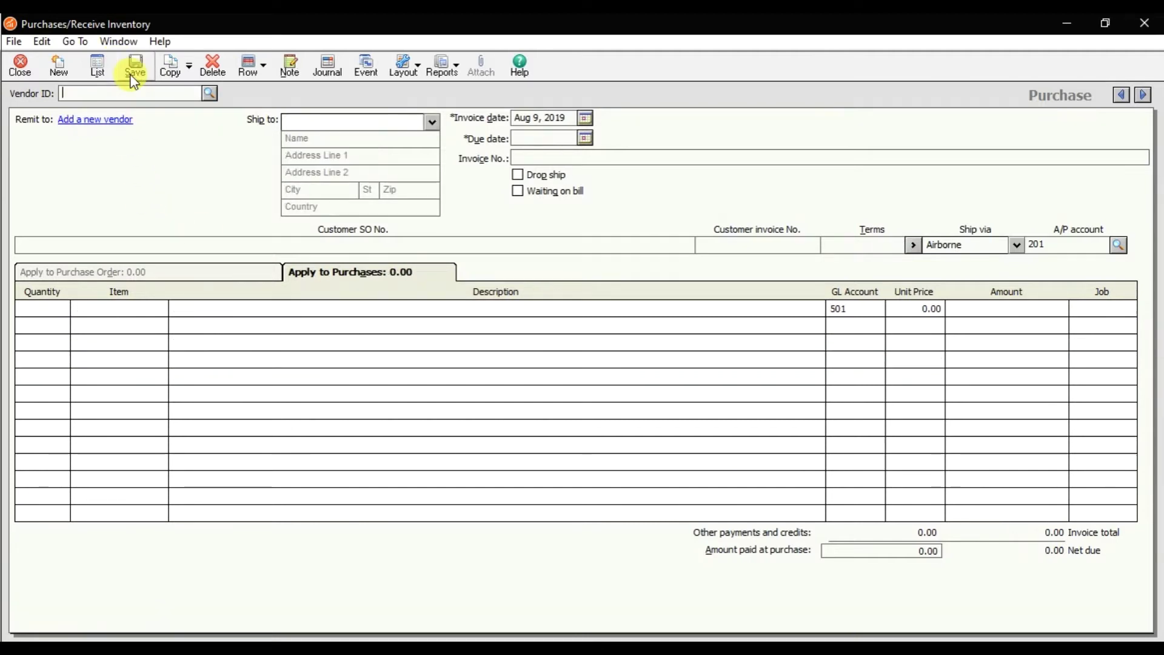
left_click(28, 69)
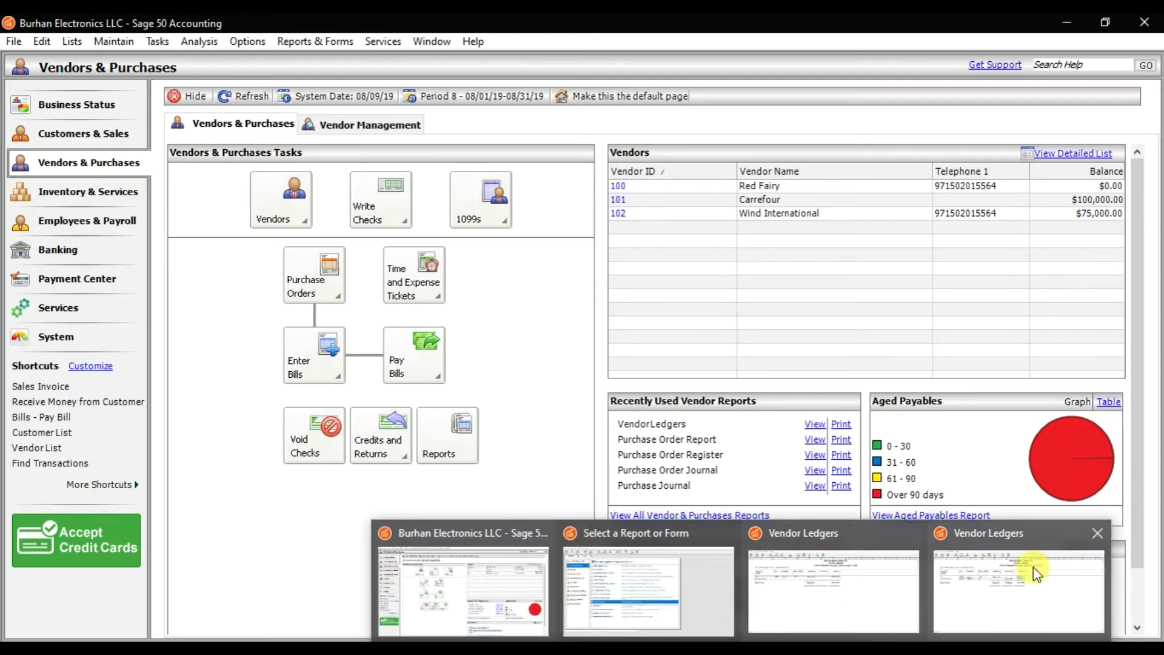
- Examine the advance, both purchase entries and the balance in vendor 103's Vendor Ledgers report, and close the report
left_click(1035, 567)
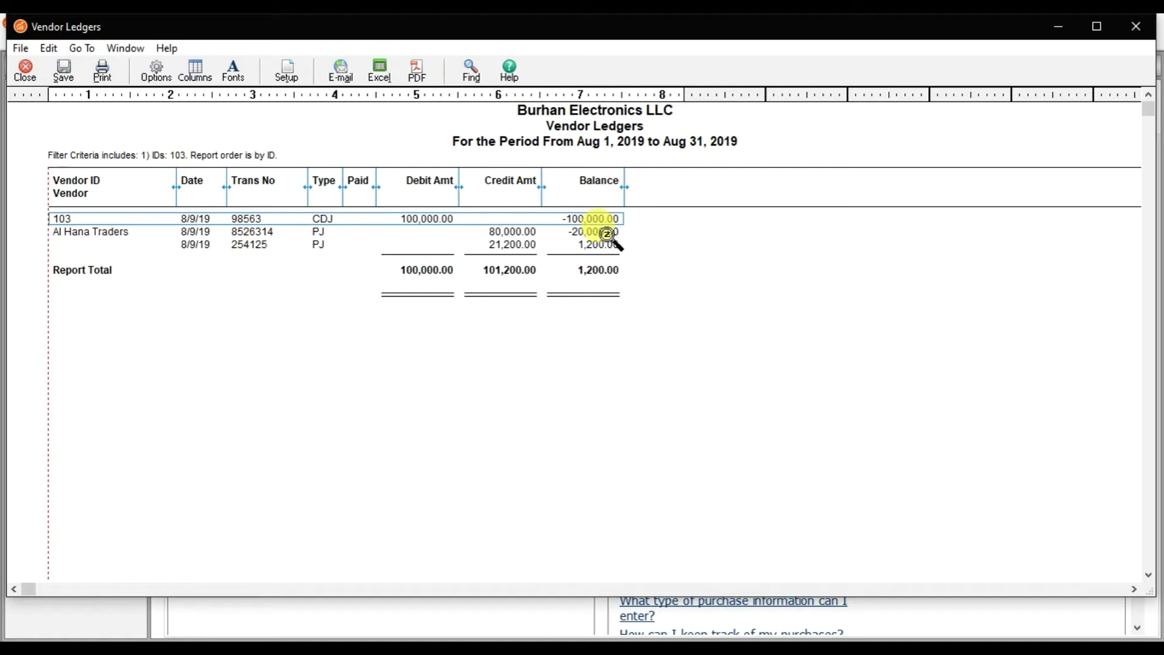
left_click(607, 234)
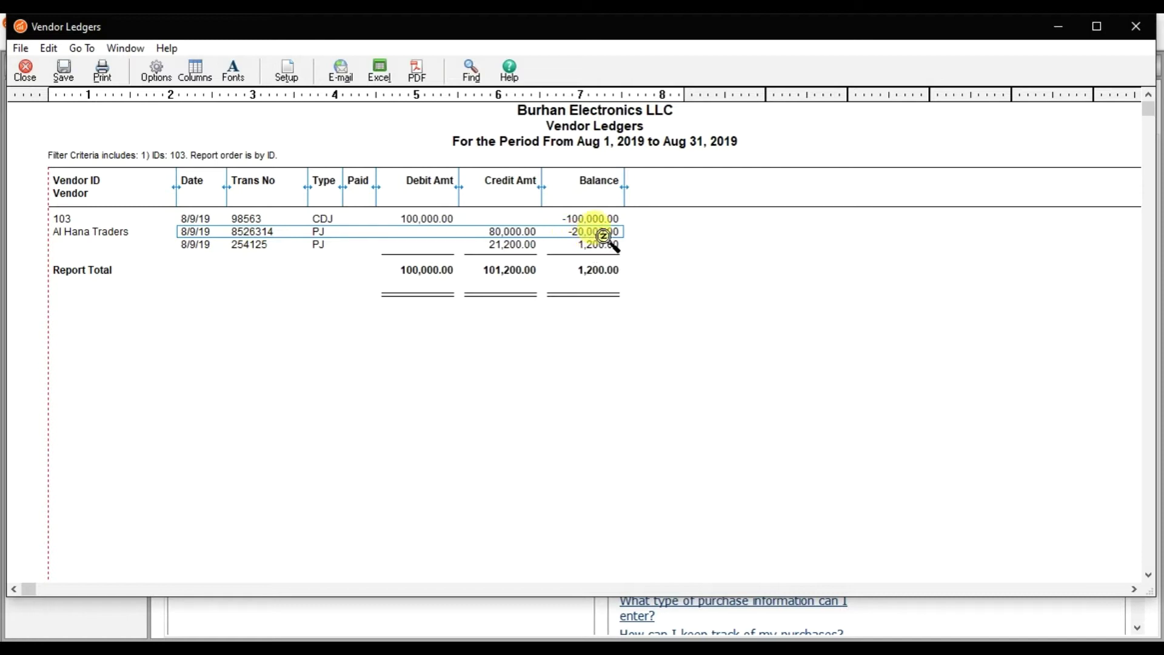
left_click(521, 245)
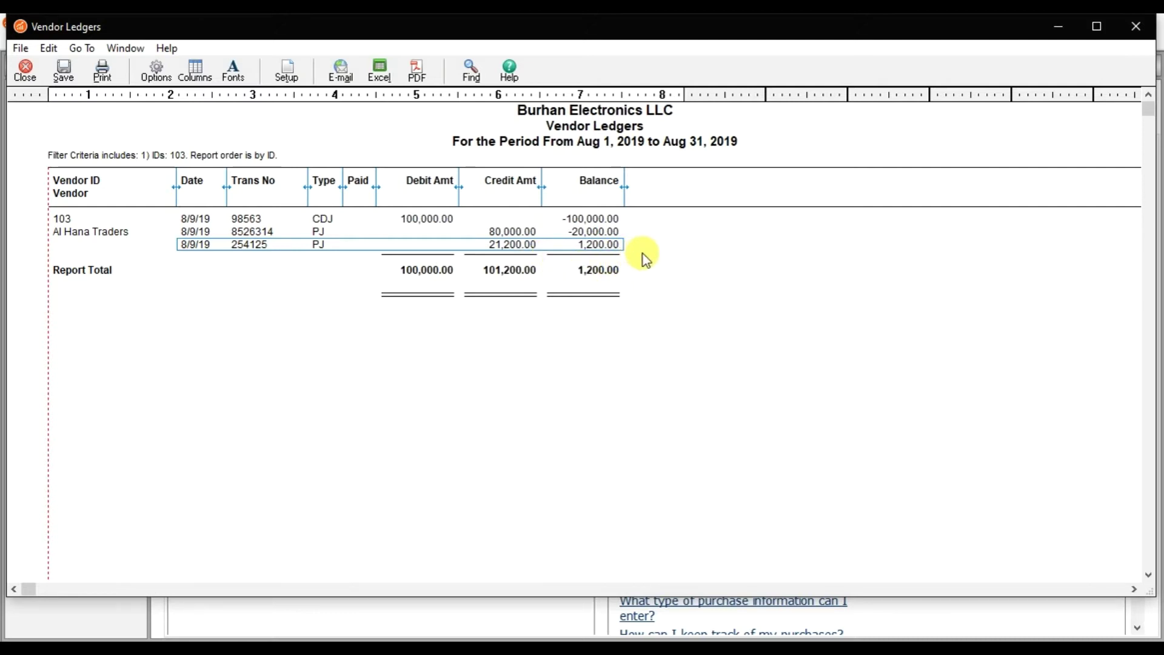
left_click(29, 74)
- Open a new payment and select vendor 103, Al Hana Traders, as the payee
left_click(162, 42)
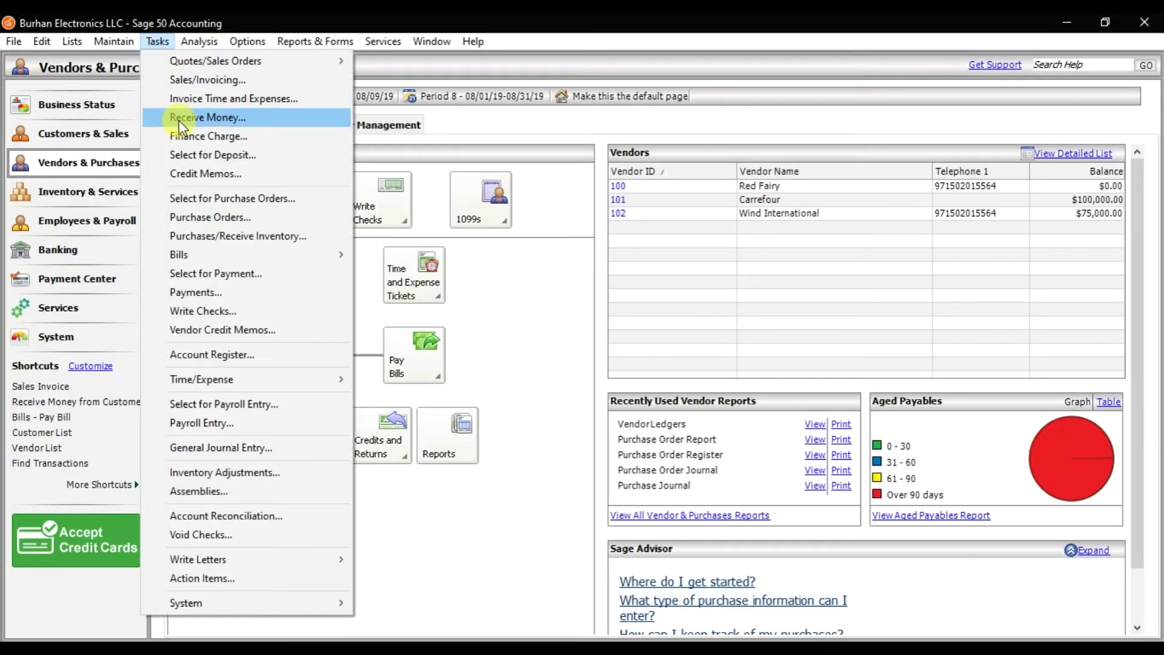
left_click(215, 297)
left_click(644, 88)
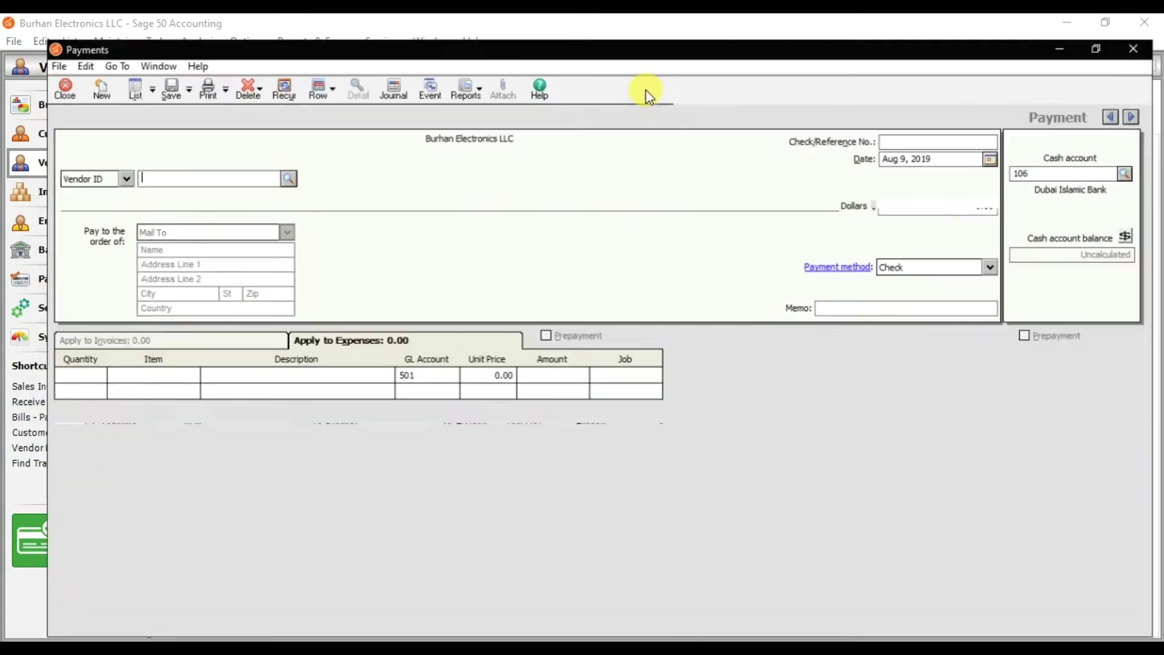
left_click(296, 224)
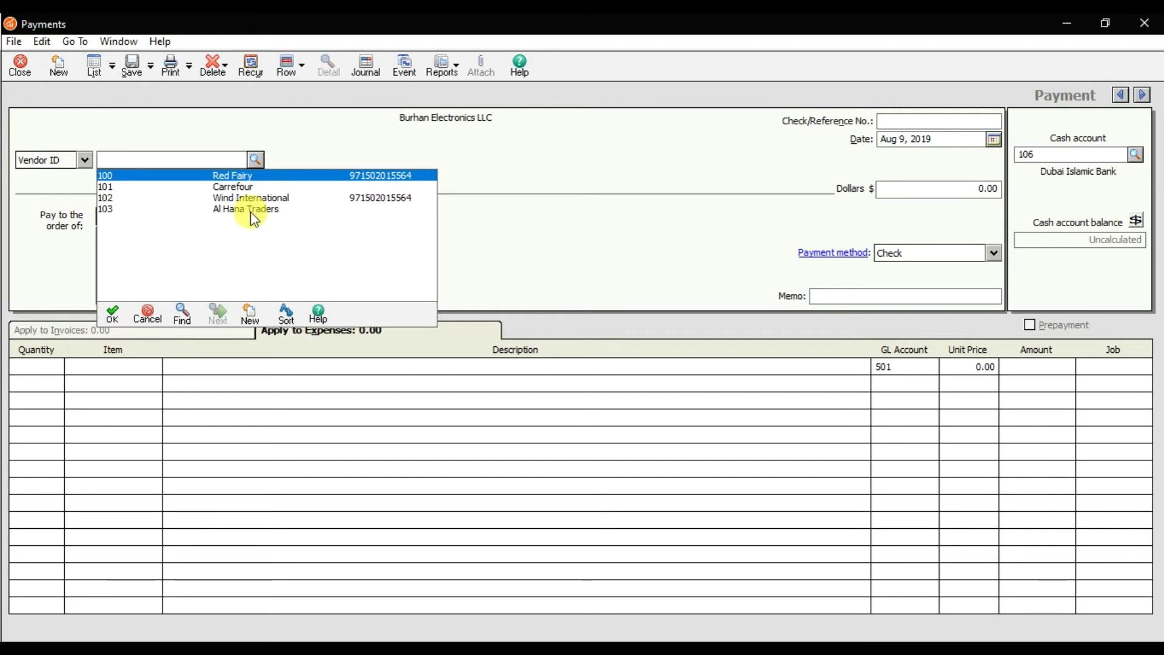
double_click(250, 212)
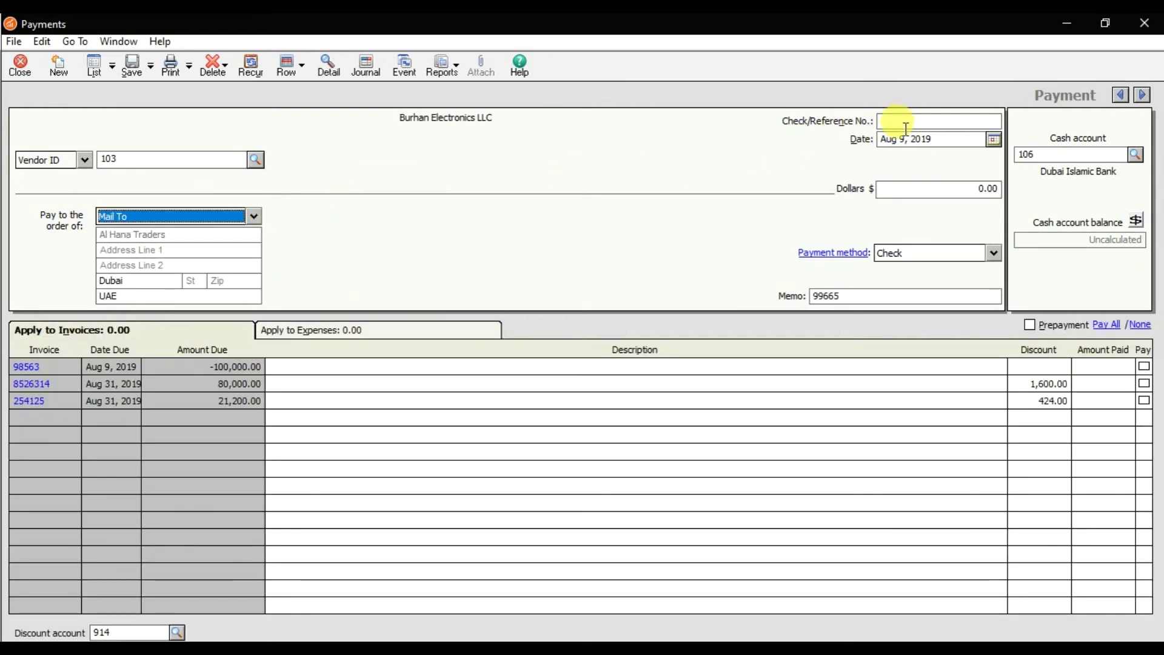
- Fill in the payment header with reference number 3698, payment method Cash and cash account 101, Cash on Hand
left_click(902, 124)
type("3698")
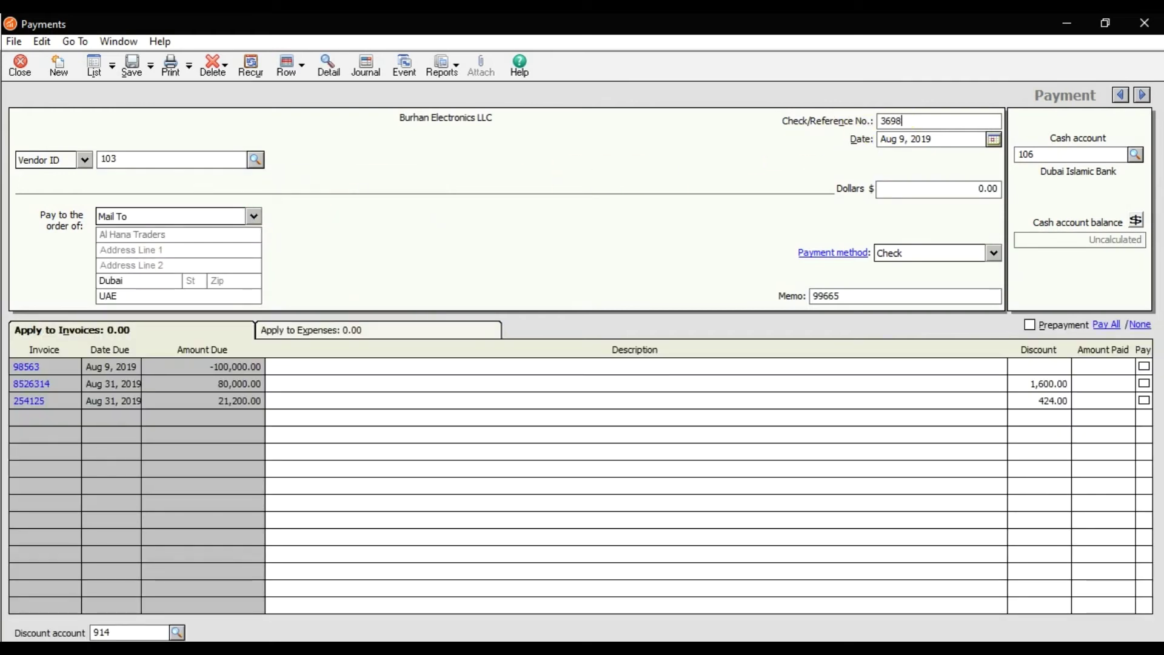
left_click(990, 253)
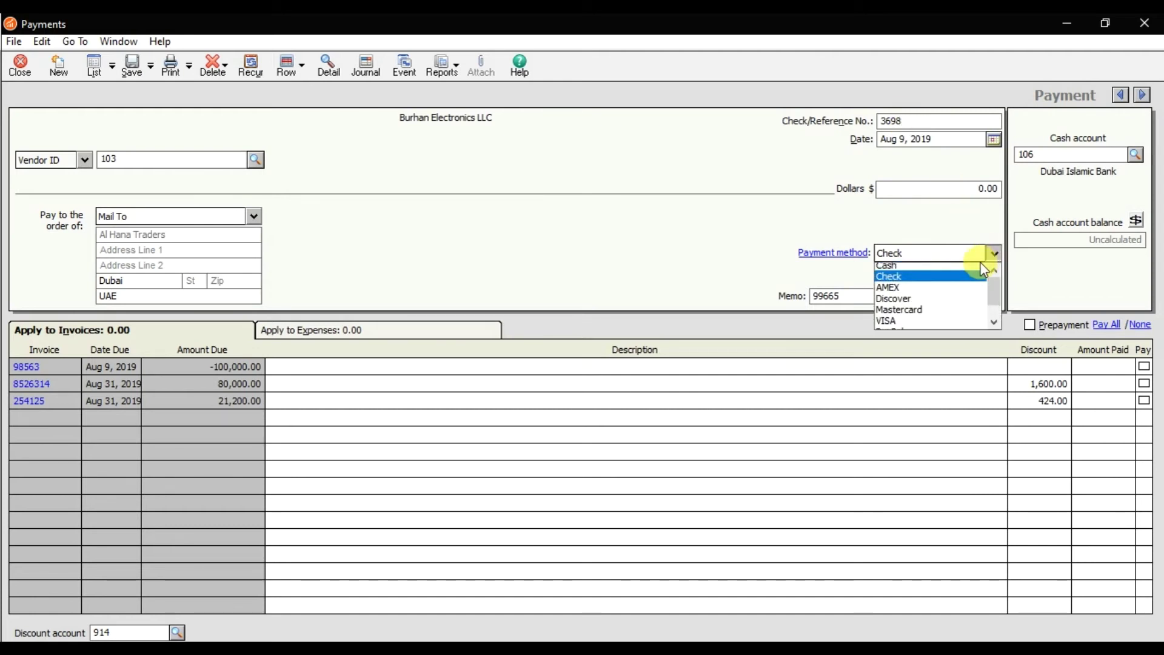
left_click(962, 267)
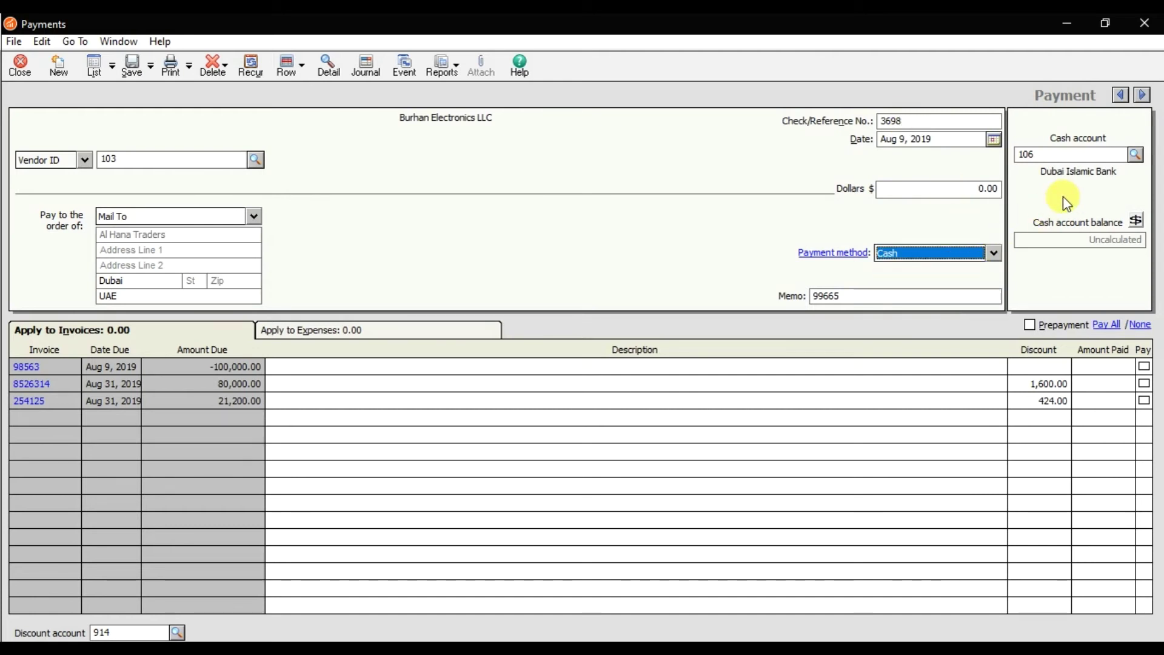
left_click(1135, 156)
left_click(1044, 170)
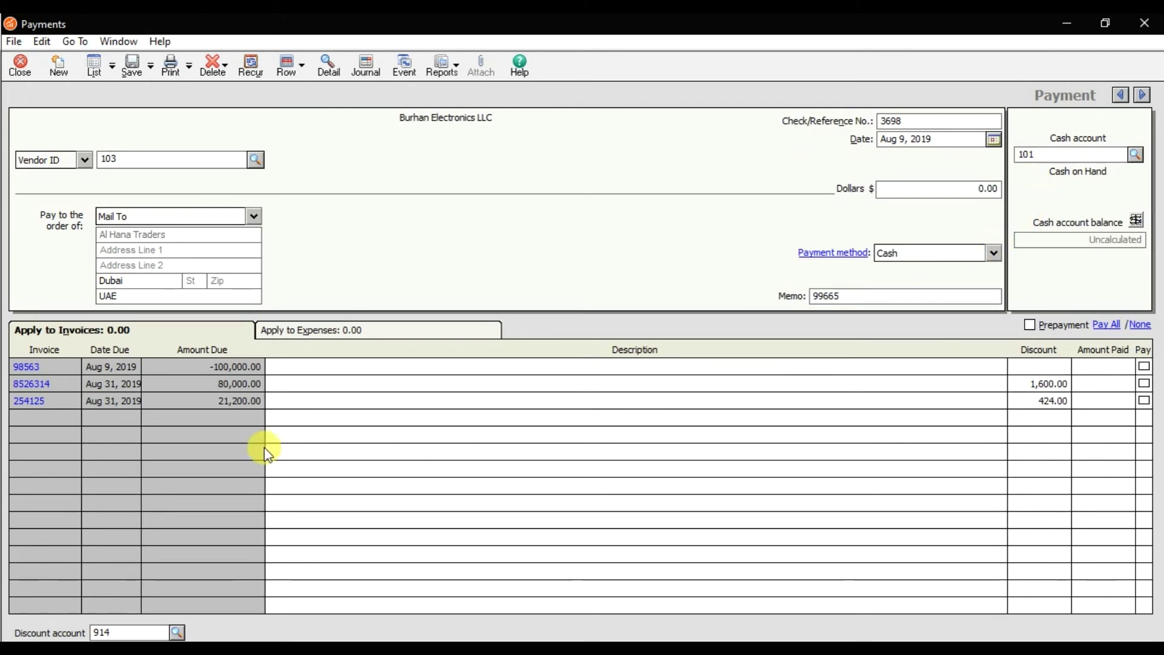
- Apply an amount paid of 1,200 to invoice 254125, save the payment and close the Payments window
left_click(222, 383)
left_click(225, 400)
left_click(227, 384)
left_click(231, 368)
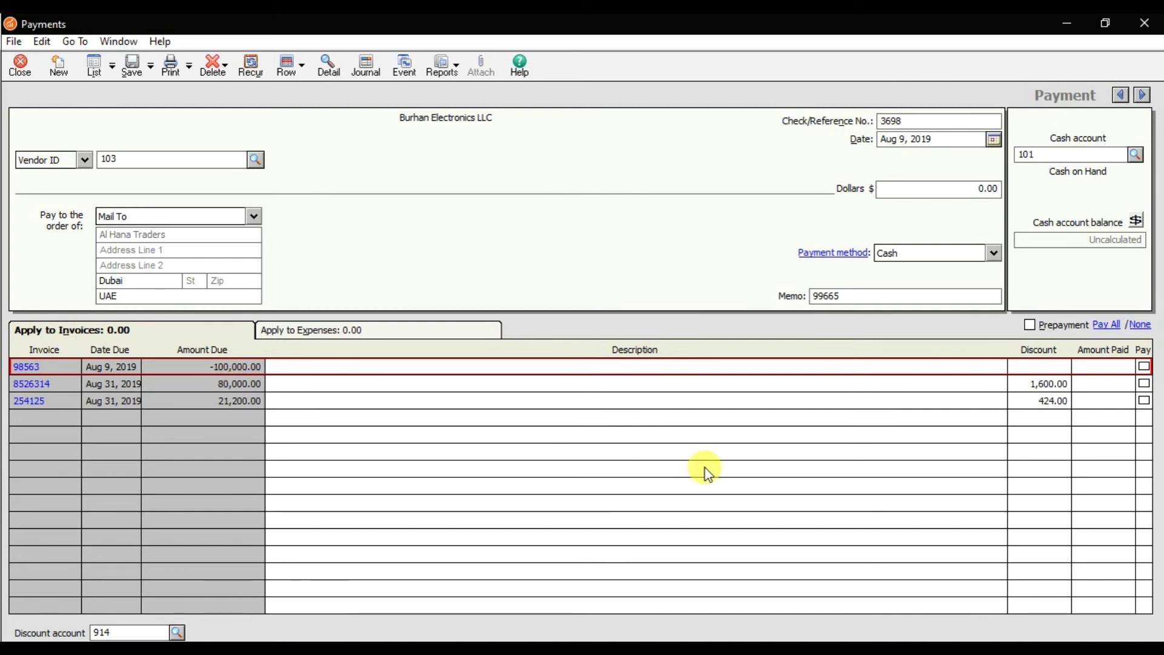
left_click(250, 402)
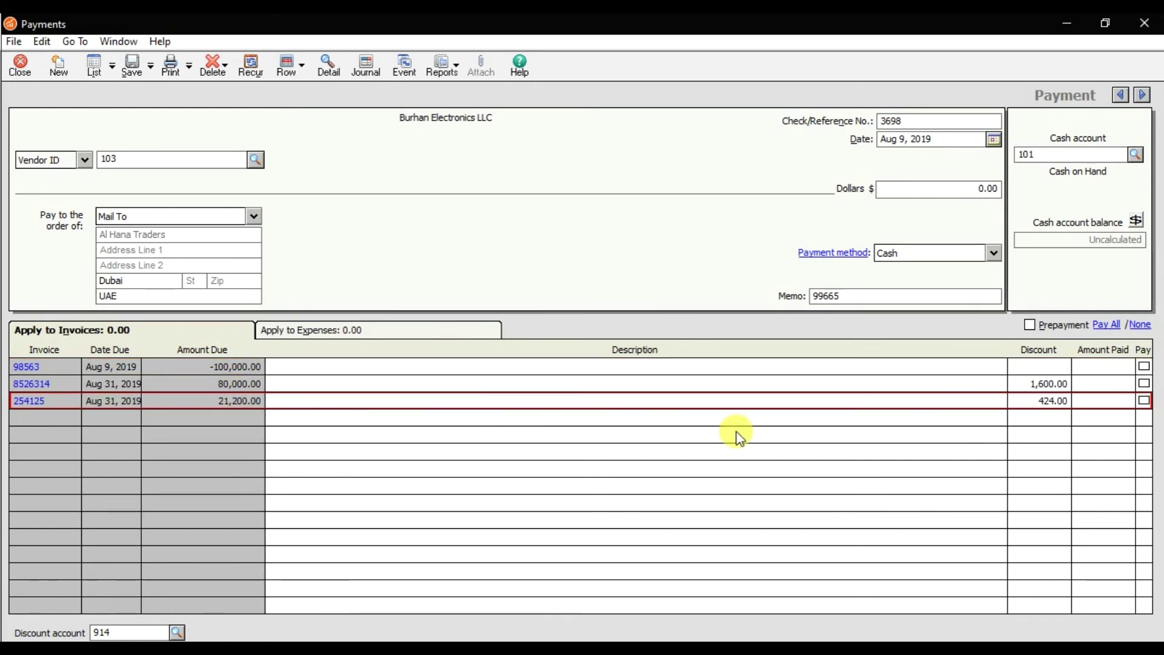
left_click(1115, 401)
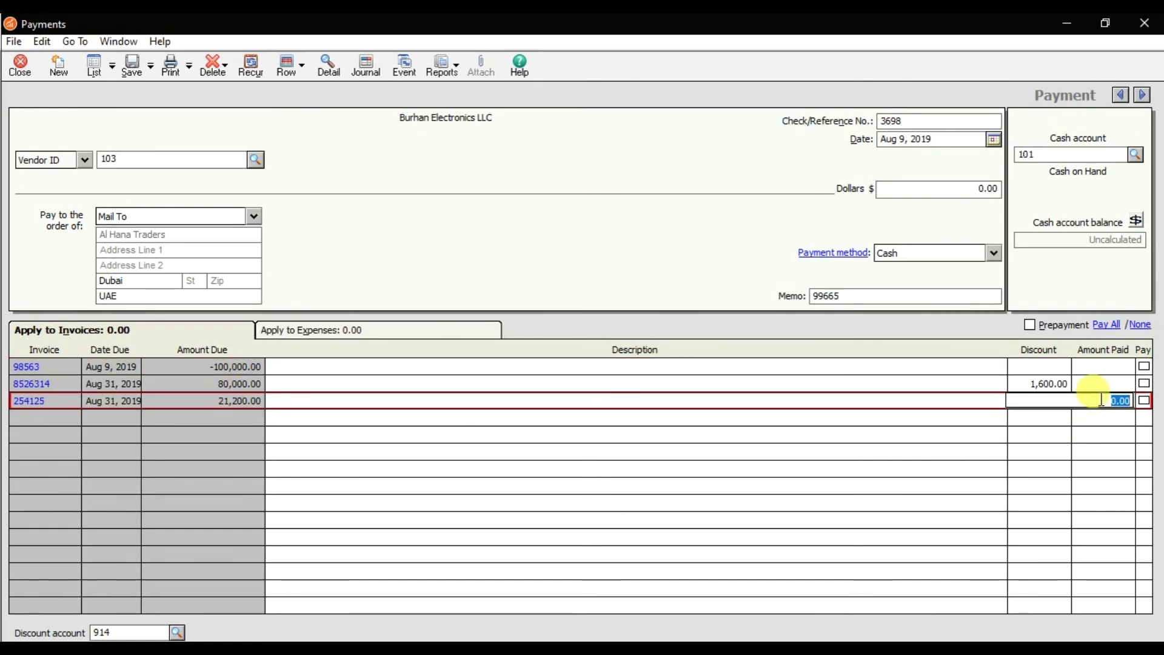
type("12")
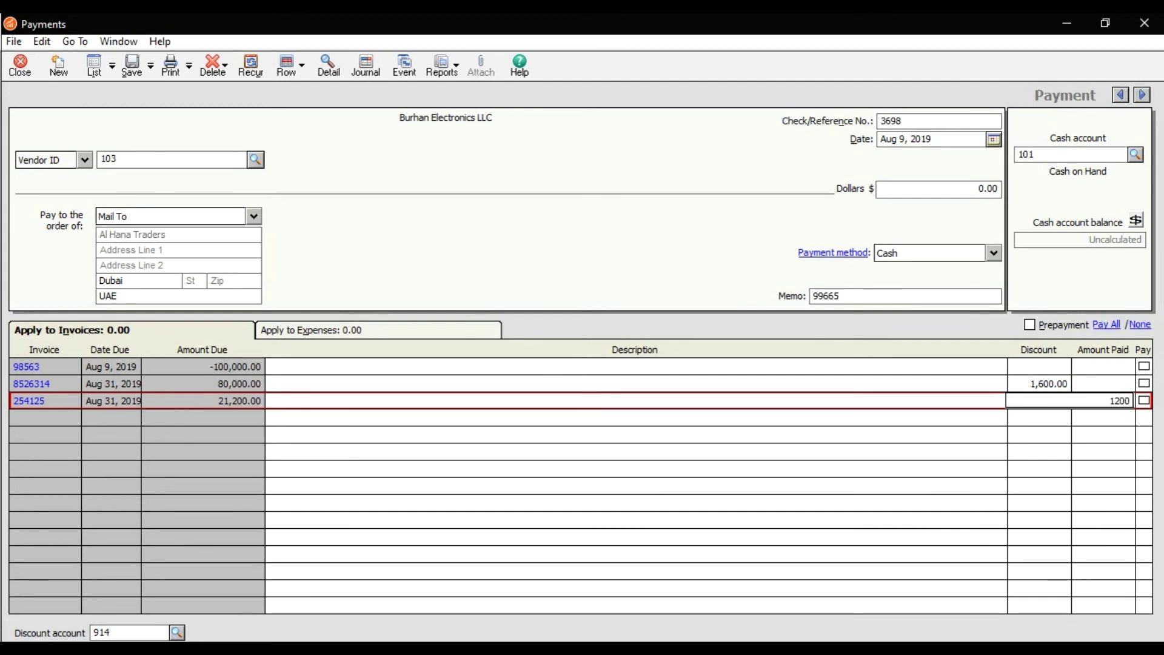
left_click(1102, 401)
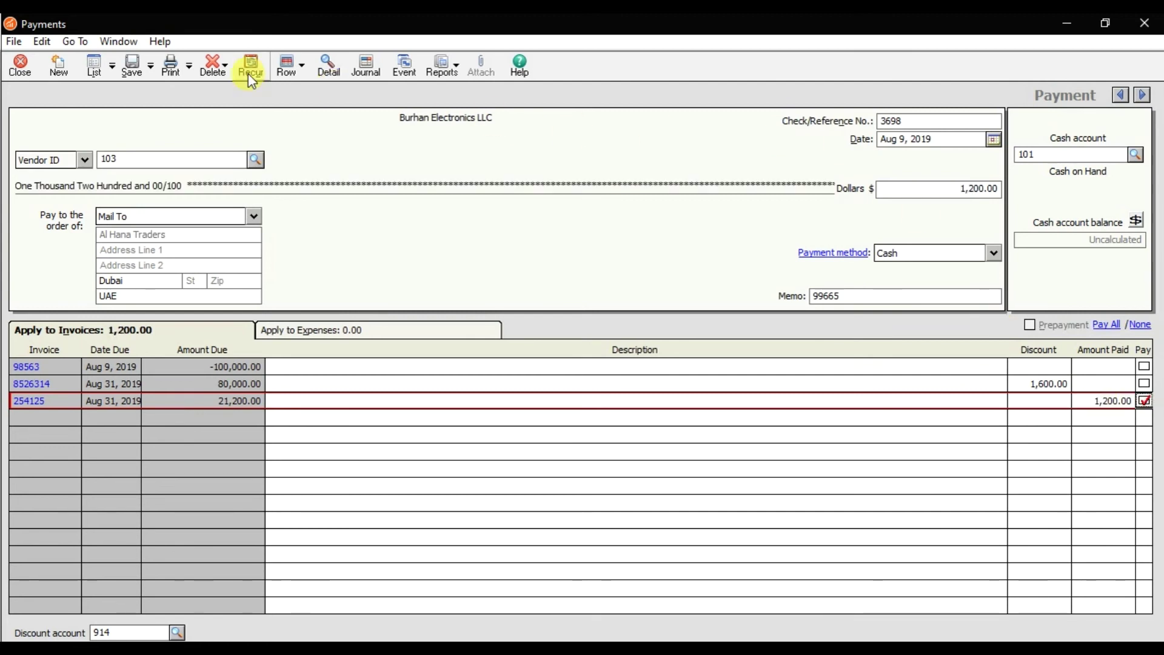
left_click(133, 74)
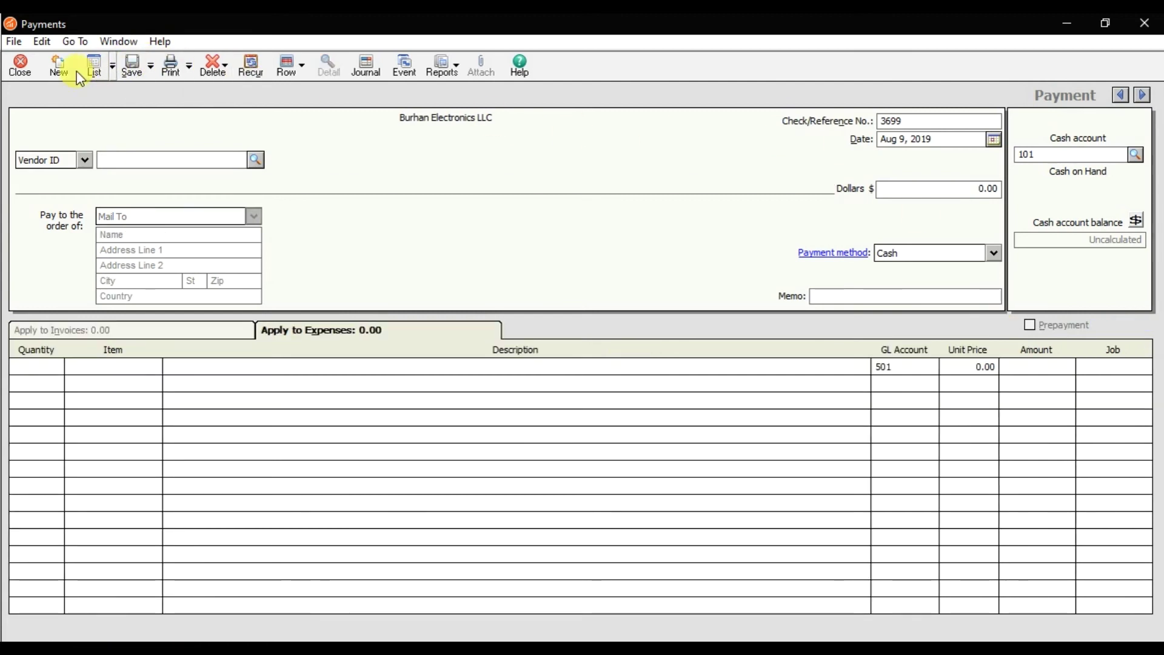
left_click(24, 68)
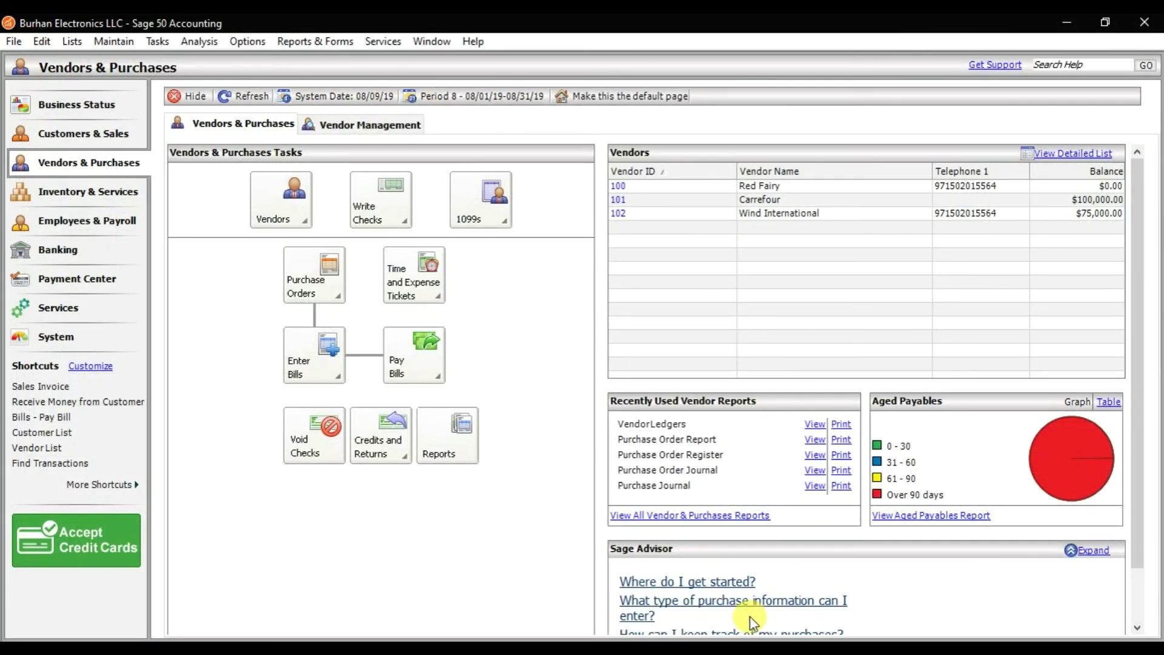
- Bring up vendor 103's Vendor Ledgers report again to check payment 3698 and the balance
left_click(741, 645)
left_click(891, 584)
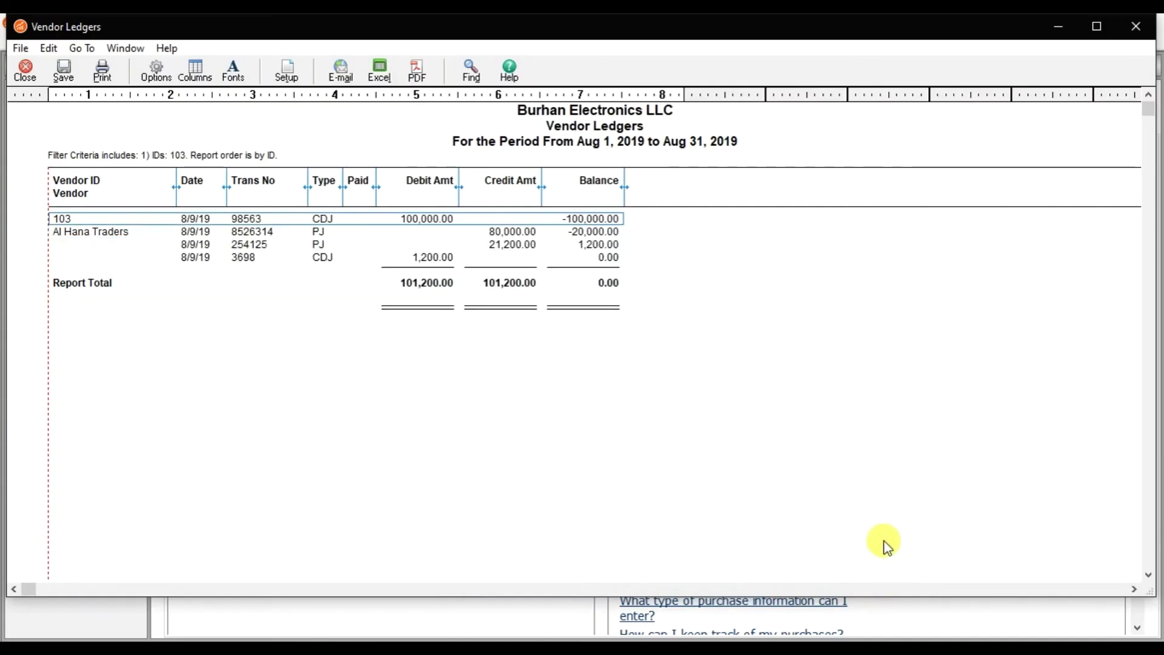